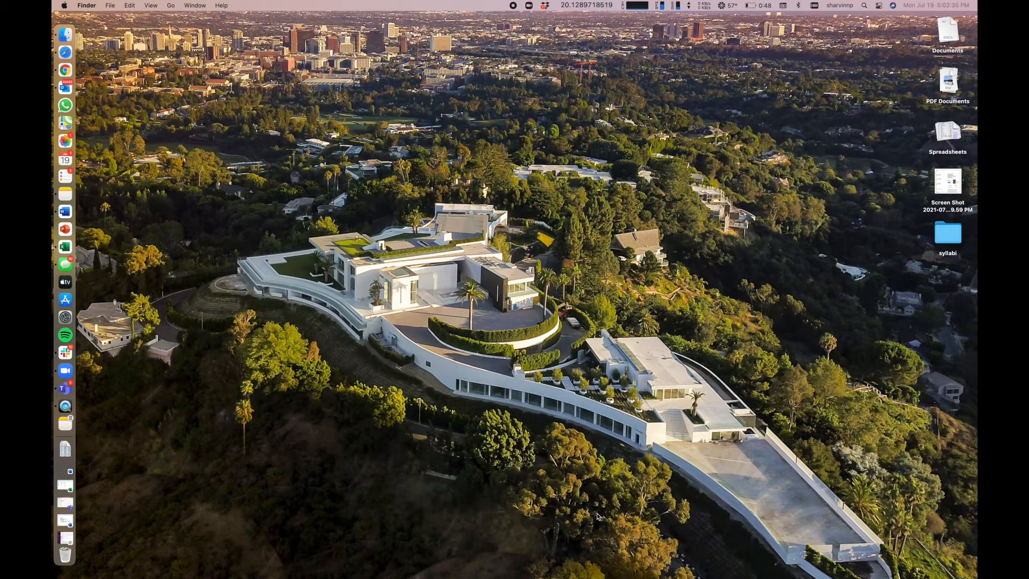
# Step: On the Power BI dashboard's Program Mgt: Customer Country Breakdown page, filter the Country slicer to Zimbabwe and South Africa only
pyautogui.hotkey('ctrl', 'Right')
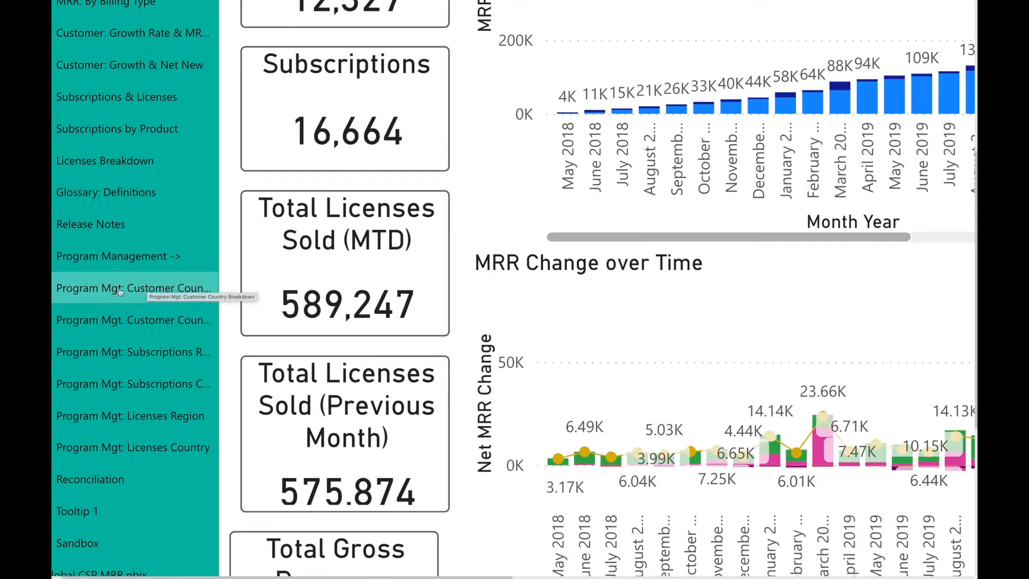
pyautogui.click(152, 291)
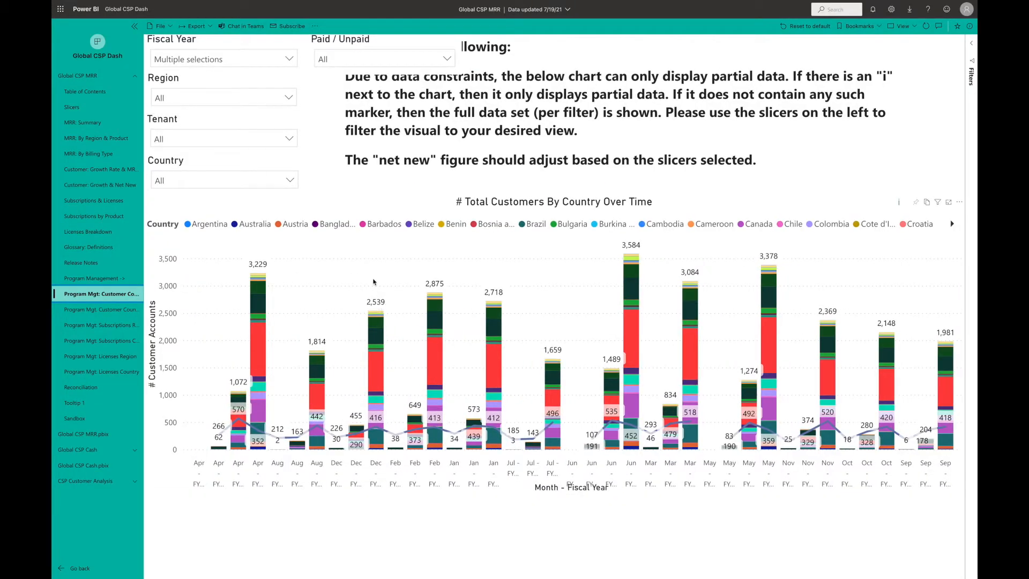
pyautogui.click(261, 185)
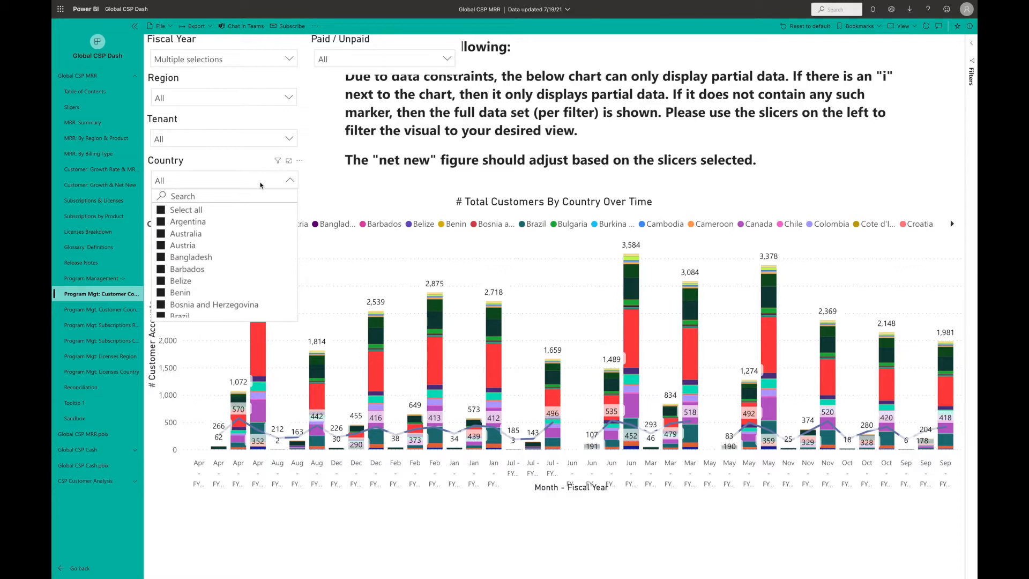
pyautogui.click(169, 210)
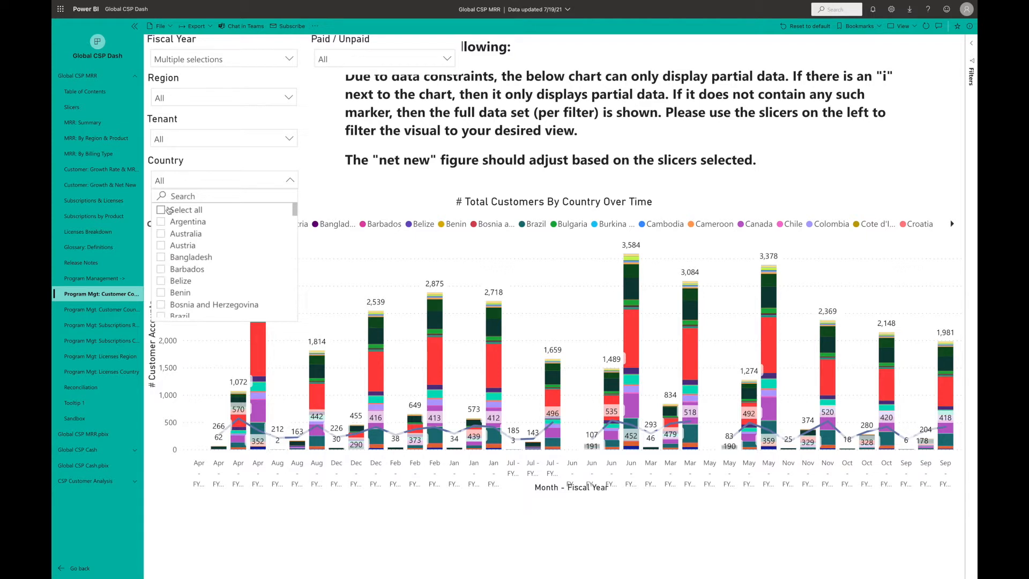
pyautogui.scroll(-10, 175, 247)
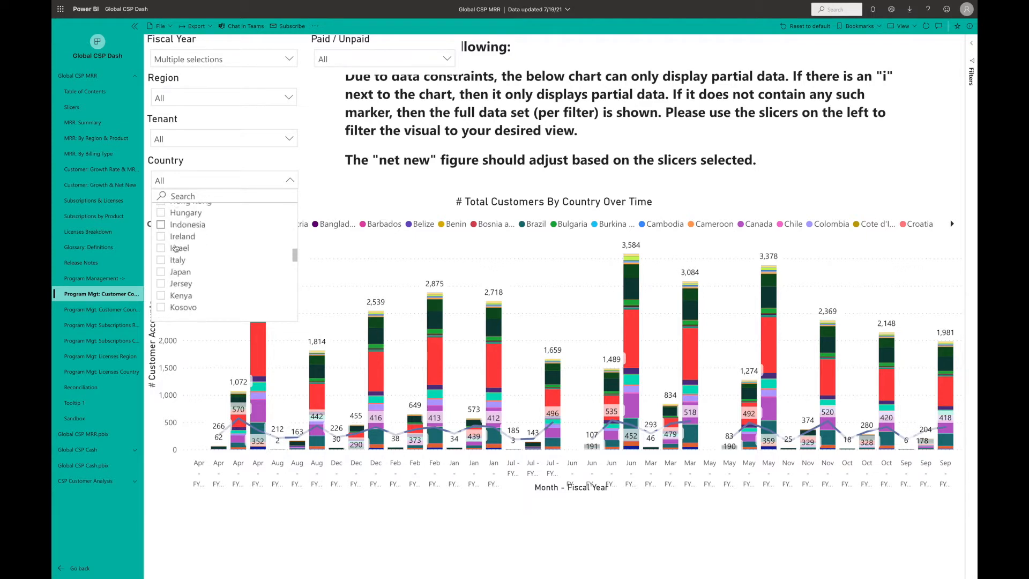
pyautogui.scroll(-6, 174, 248)
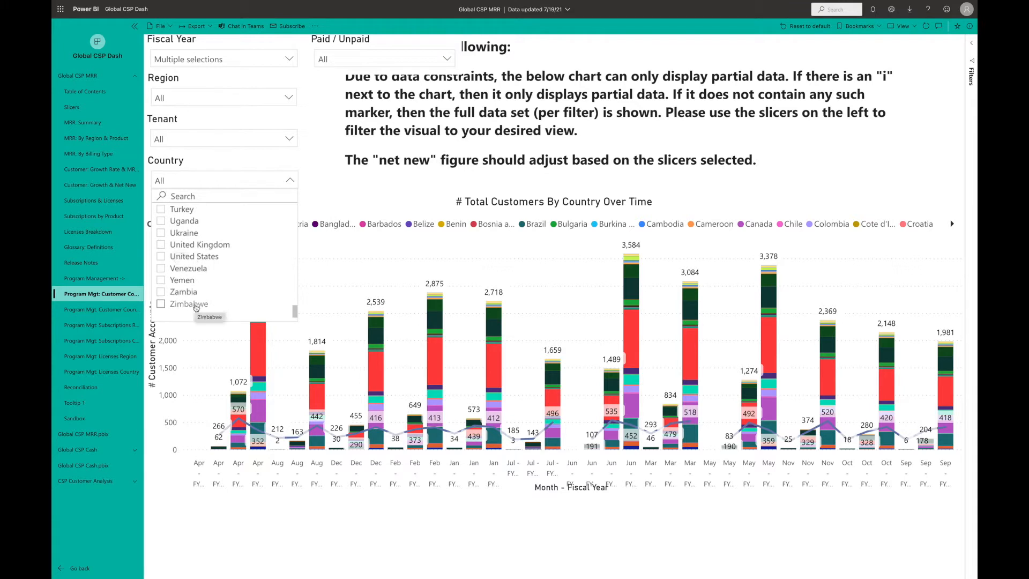
pyautogui.click(184, 304)
pyautogui.scroll(1, 183, 305)
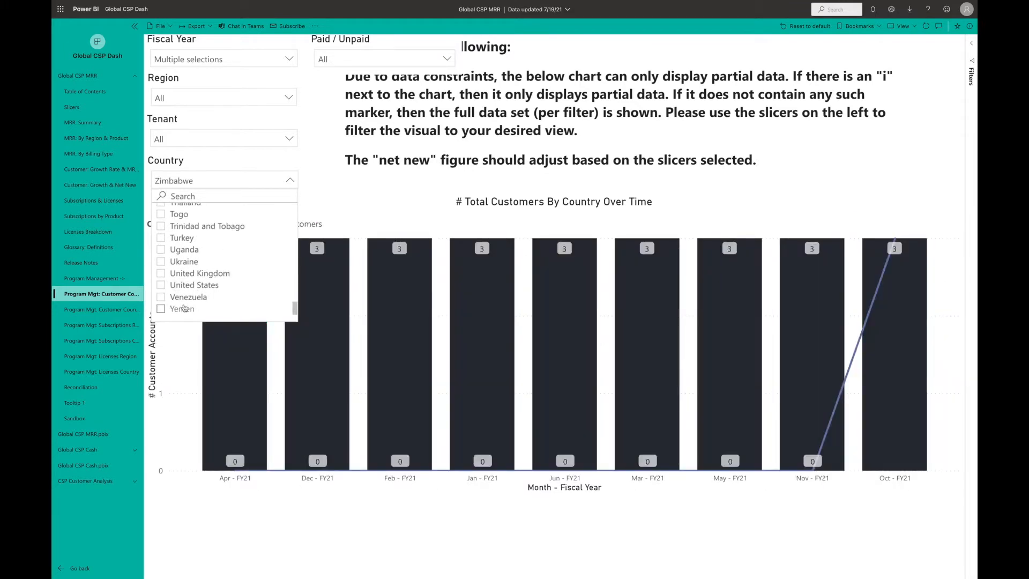
pyautogui.scroll(3, 184, 289)
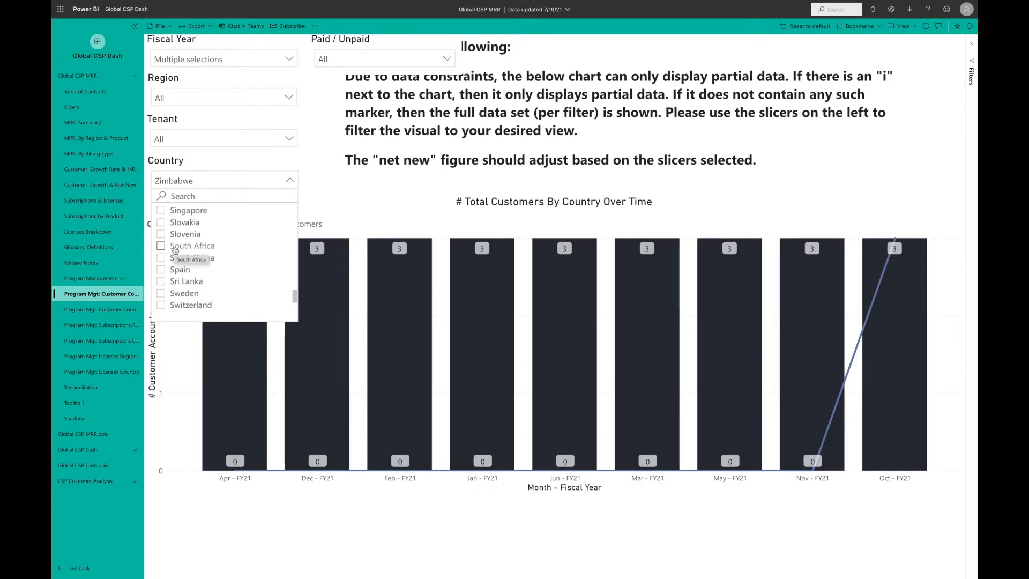
pyautogui.click(175, 248)
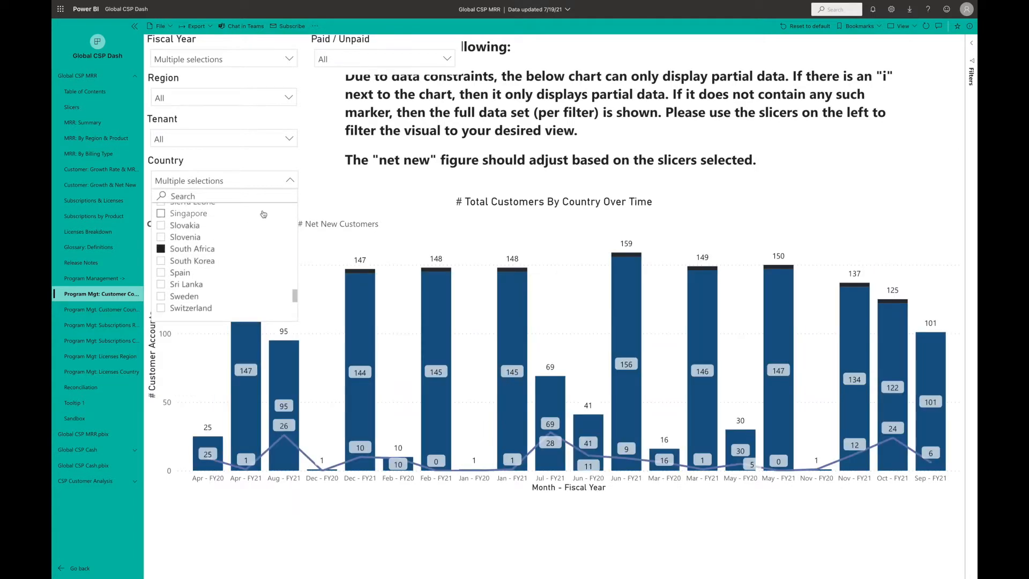
pyautogui.click(289, 180)
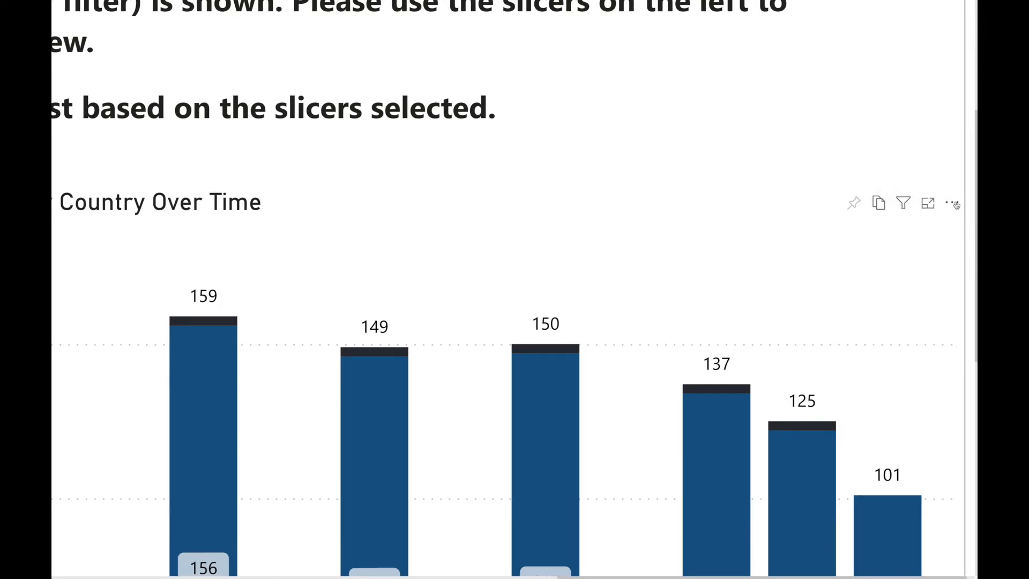
# Step: Export the summarized data of the # Total Customers By Country Over Time chart as an xlsx file
pyautogui.click(951, 206)
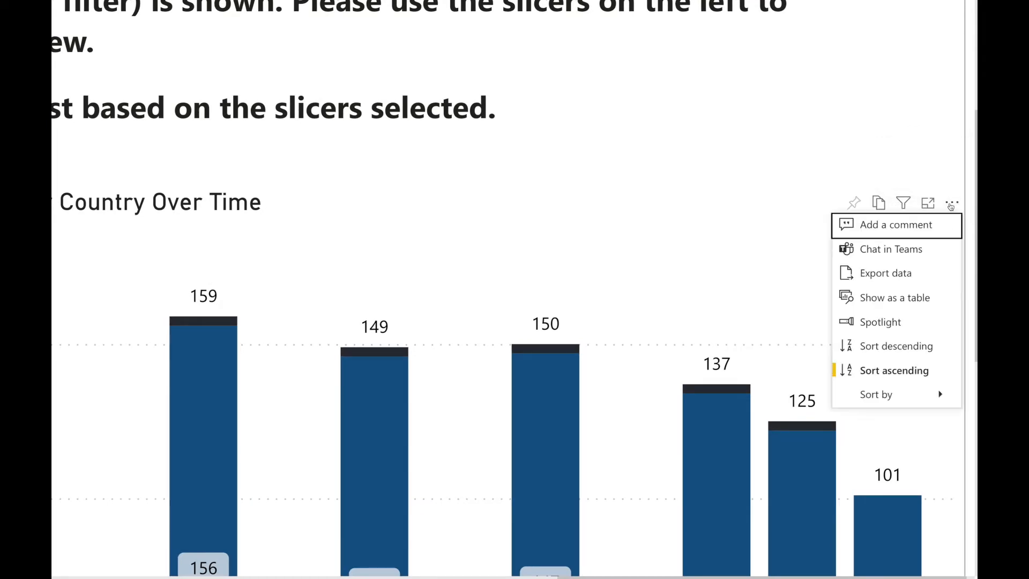
pyautogui.scroll(-5, 950, 206)
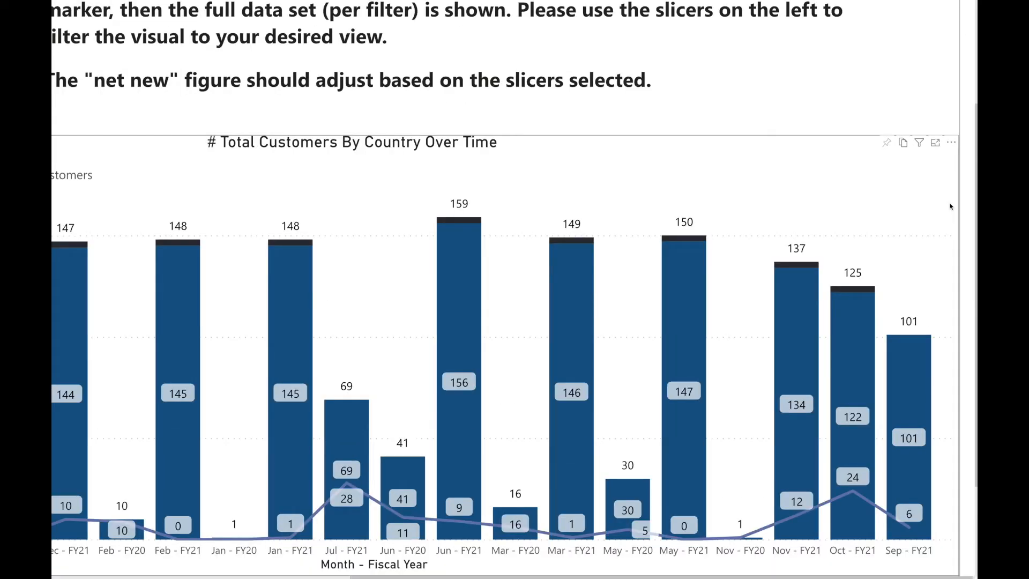
pyautogui.scroll(-4, 951, 207)
pyautogui.click(958, 194)
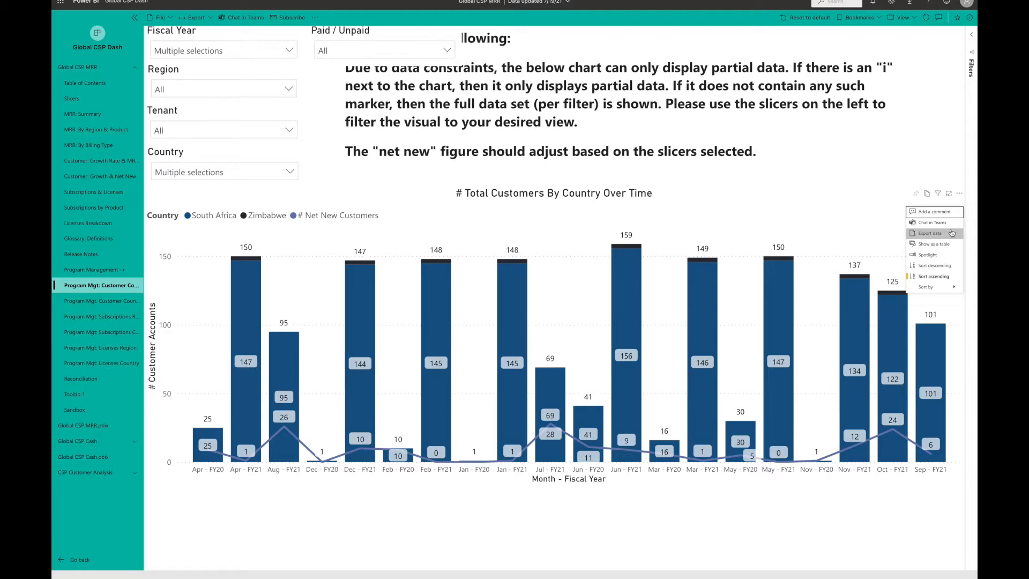
pyautogui.click(930, 233)
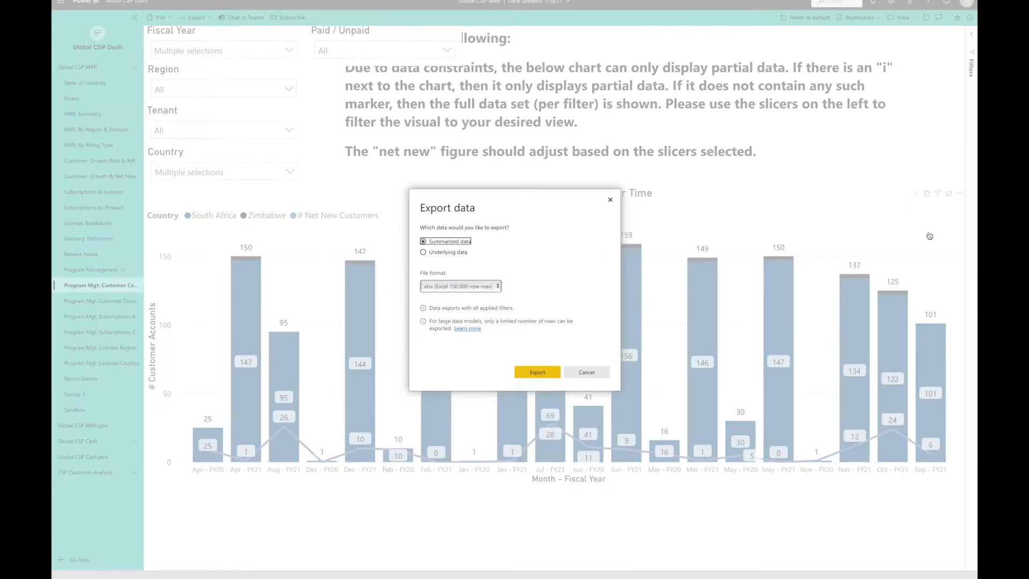
pyautogui.click(538, 372)
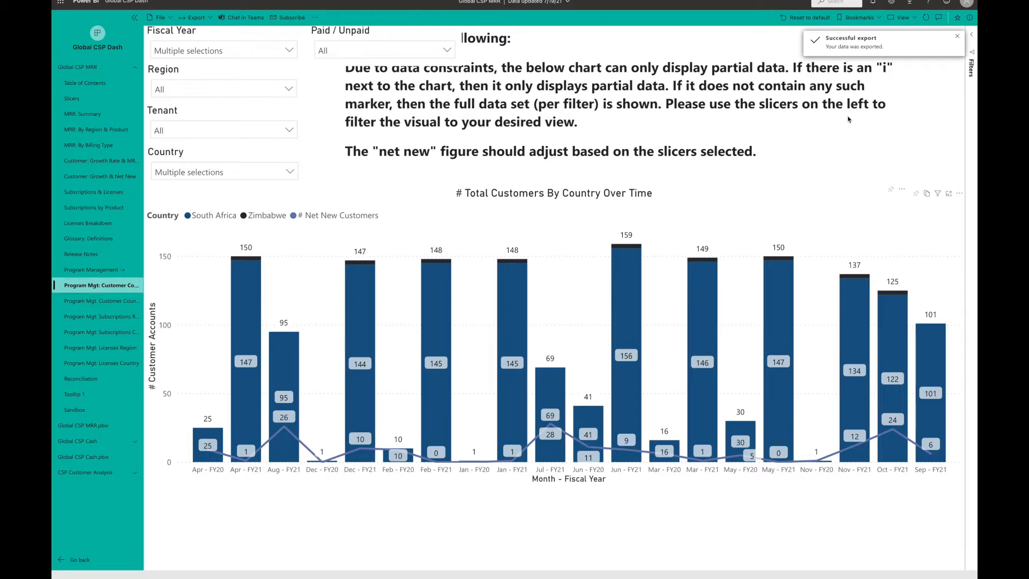
# Step: Open the downloaded # Total Customers By Country Over Time-7 workbook in Excel and show it full screen with the table enlarged
pyautogui.moveTo(780, 3)
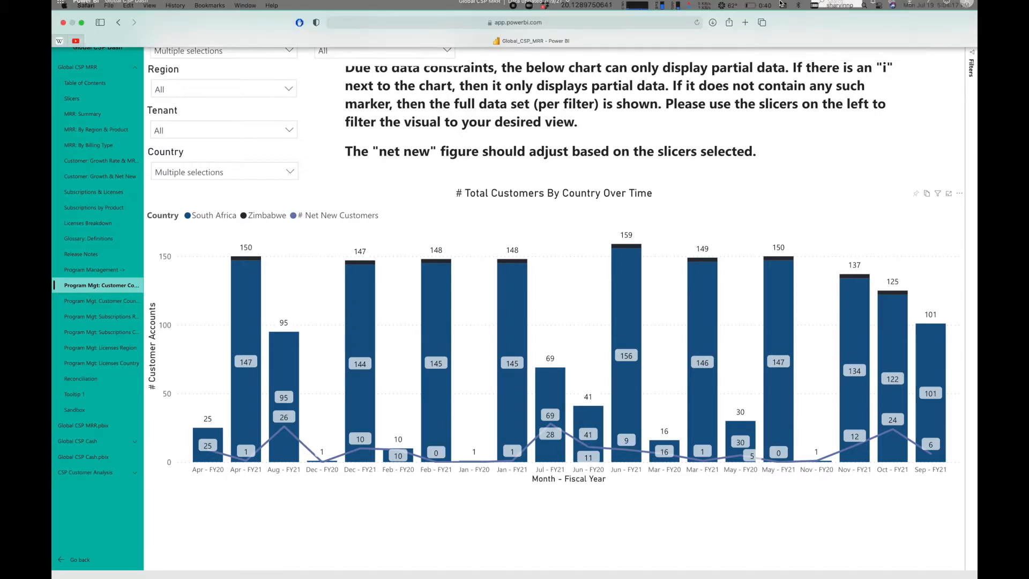
pyautogui.click(712, 23)
pyautogui.doubleClick(708, 61)
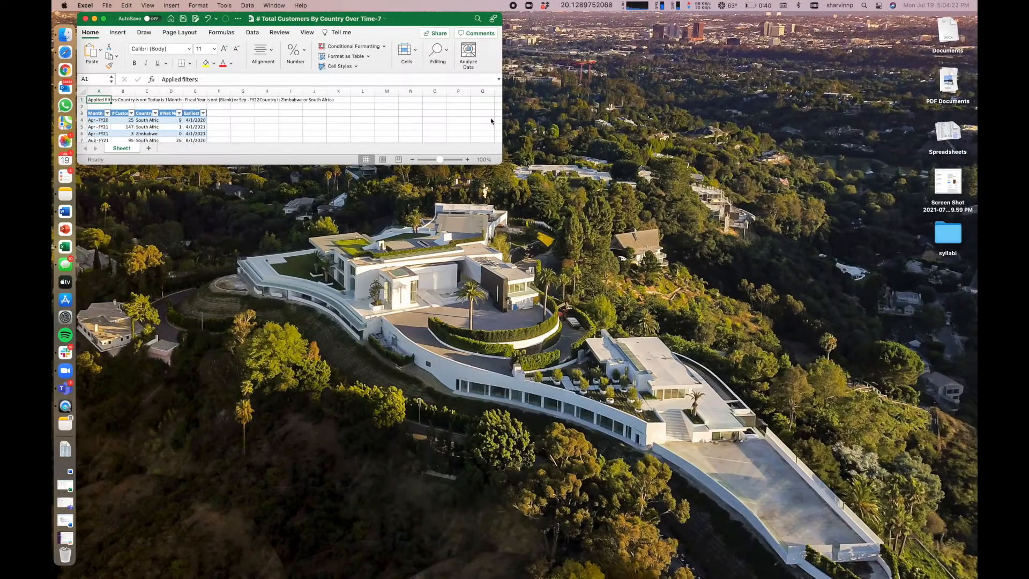
pyautogui.click(104, 19)
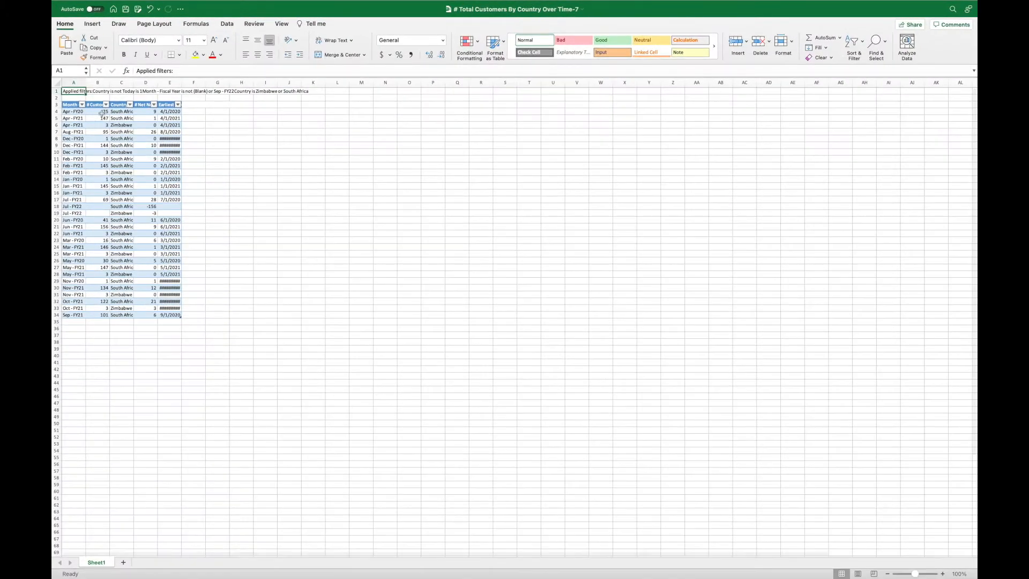
pyautogui.scroll(-2, 81, 132)
pyautogui.scroll(5, 82, 132)
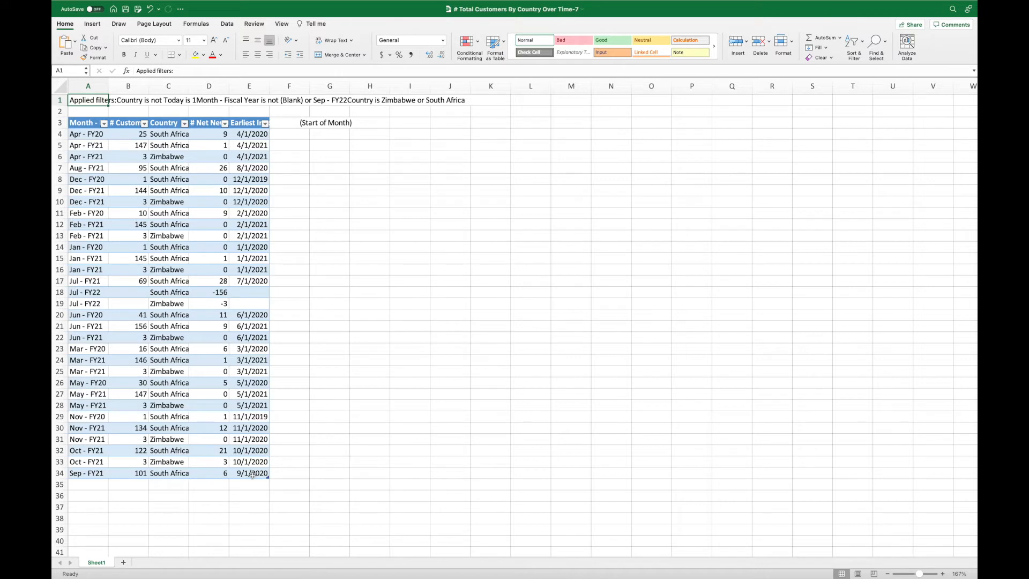
# Step: Create a PivotTable from the whole exported table (Table1) on a new worksheet
pyautogui.moveTo(252, 474); pyautogui.dragTo(81, 122)
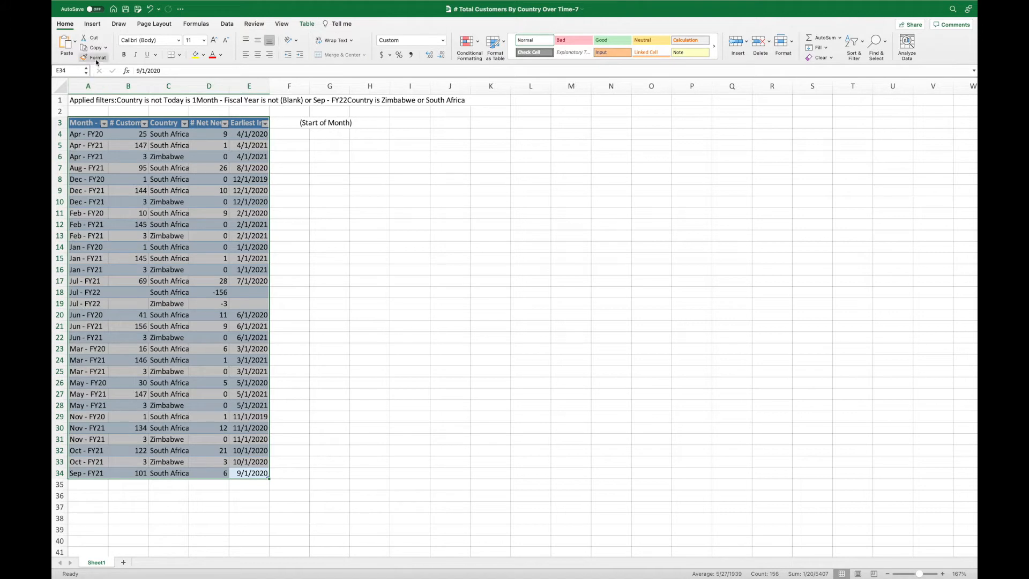
pyautogui.click(92, 24)
pyautogui.click(69, 45)
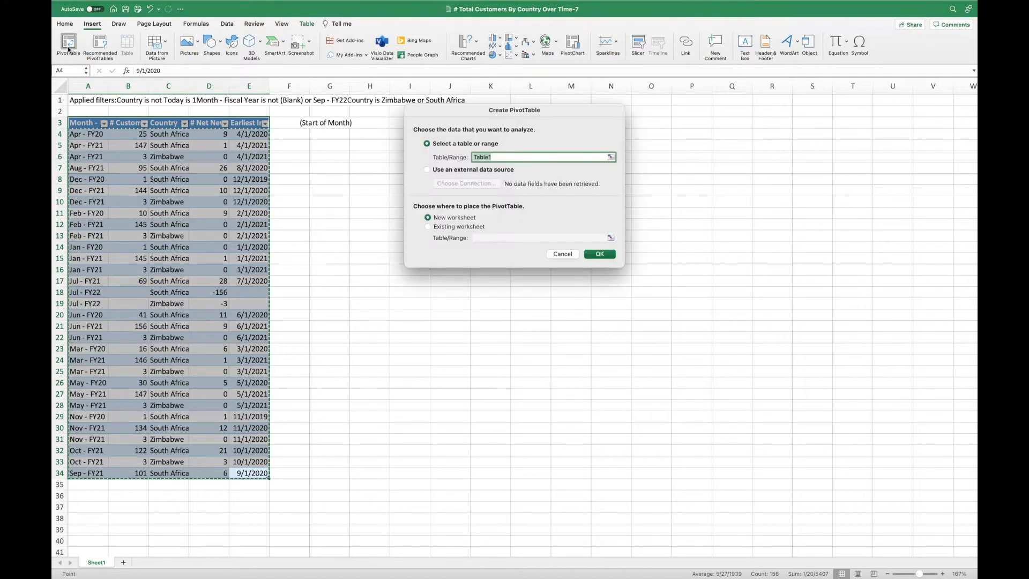
pyautogui.click(600, 254)
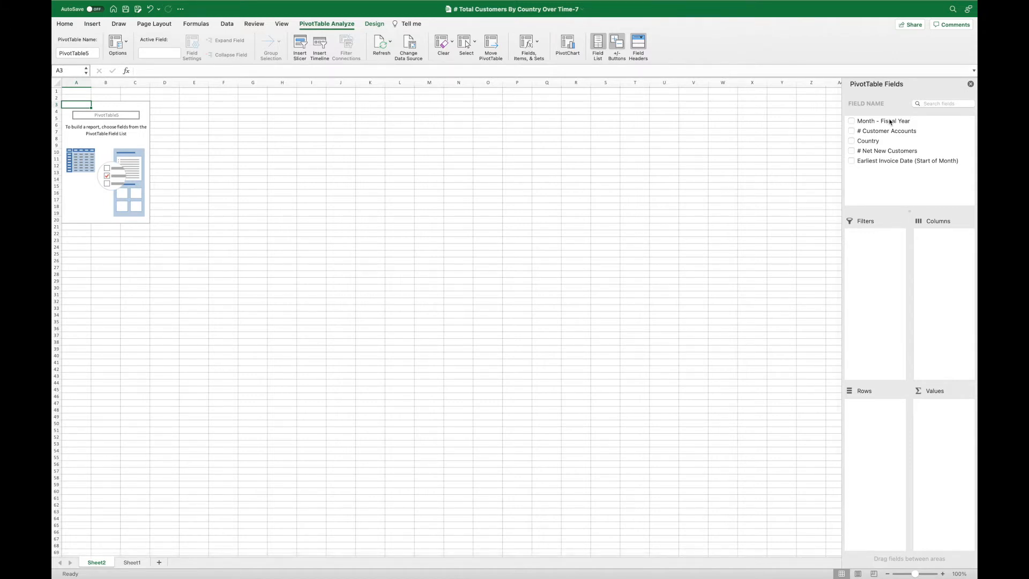
# Step: Lay out the PivotTable with Month - Fiscal Year as columns, Country as rows and # Customer Accounts as summed values
pyautogui.moveTo(889, 122); pyautogui.dragTo(935, 252)
pyautogui.moveTo(868, 144); pyautogui.dragTo(892, 423)
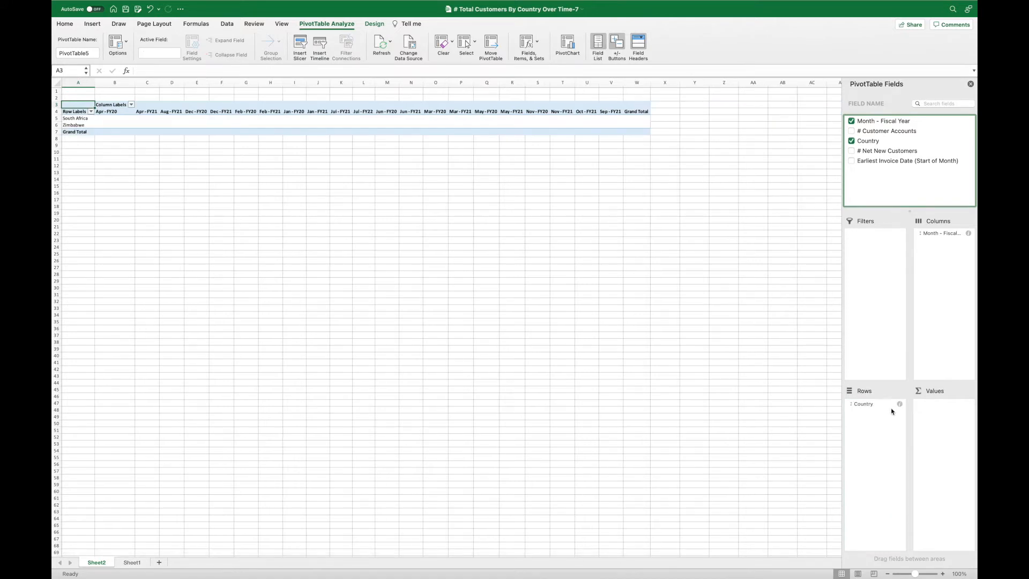
pyautogui.moveTo(874, 133); pyautogui.dragTo(955, 452)
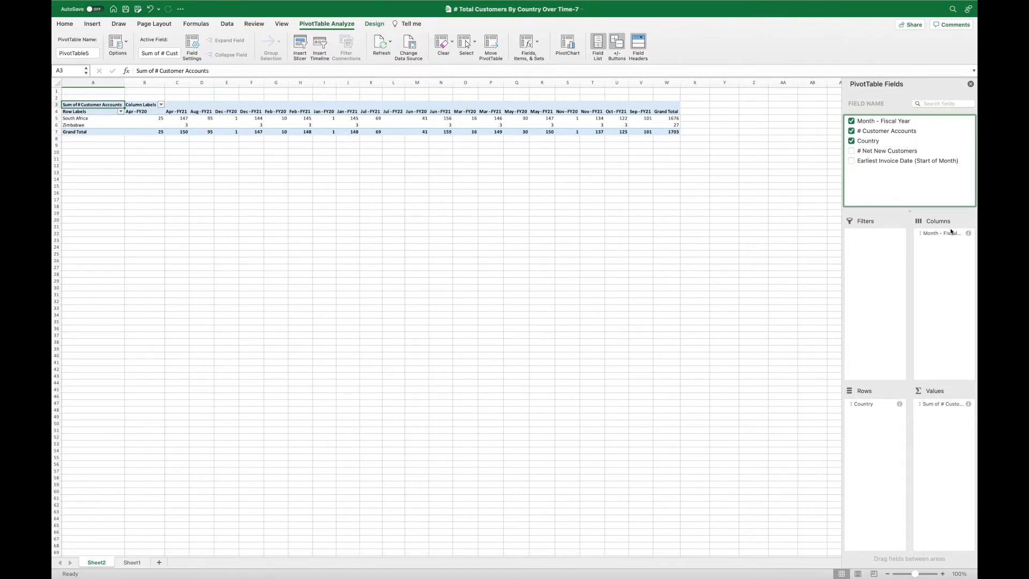
pyautogui.click(970, 86)
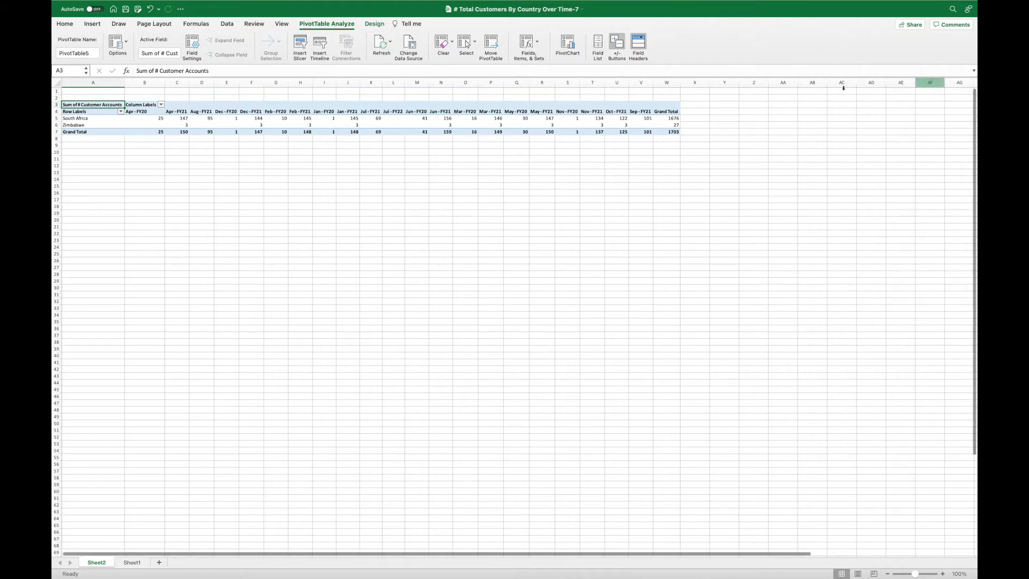
# Step: Filter the PivotTable's Month - Fiscal Year columns to show only Jun - FY20 and Jun - FY21
pyautogui.scroll(6, 83, 96)
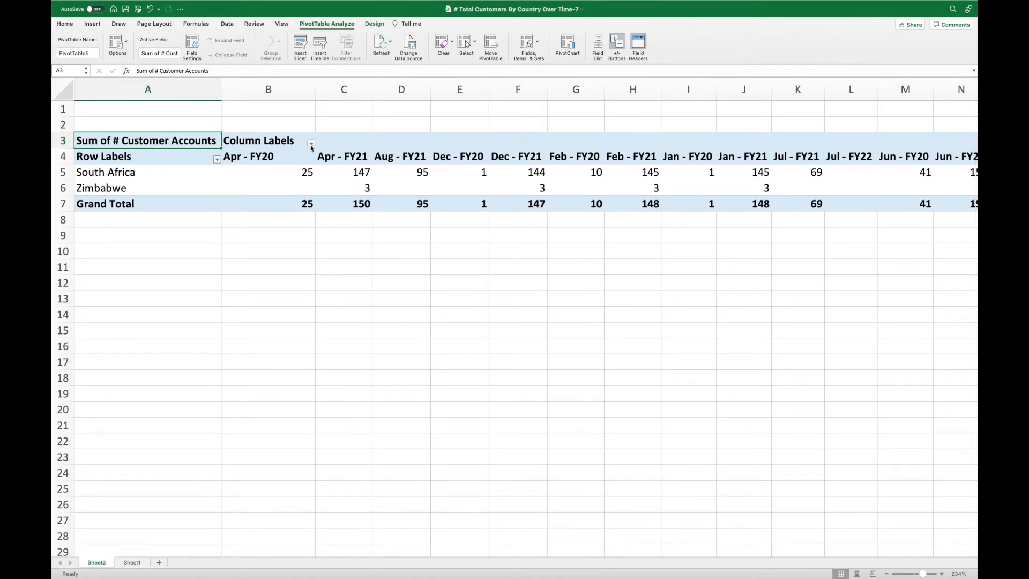
pyautogui.click(310, 144)
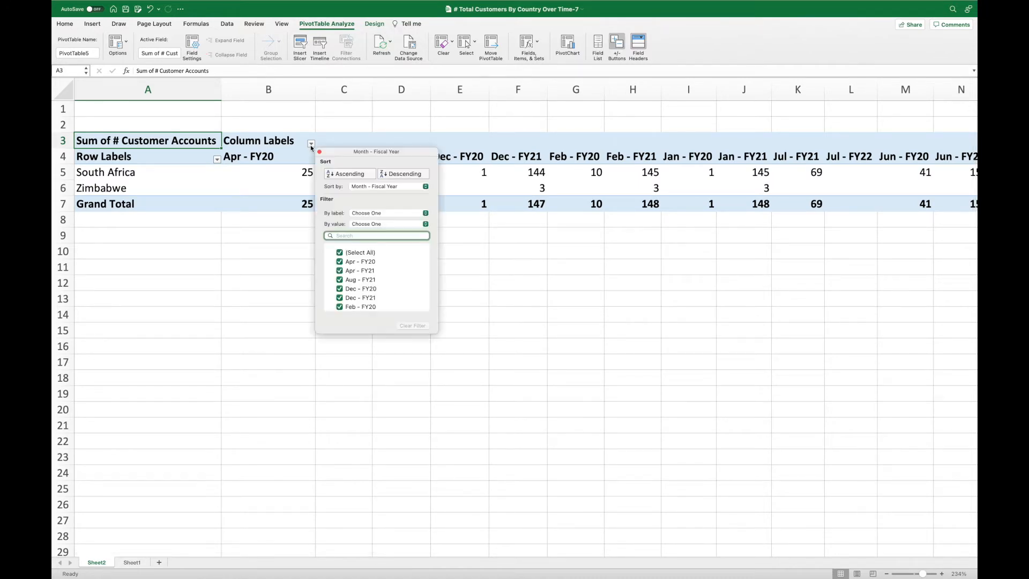
pyautogui.click(339, 252)
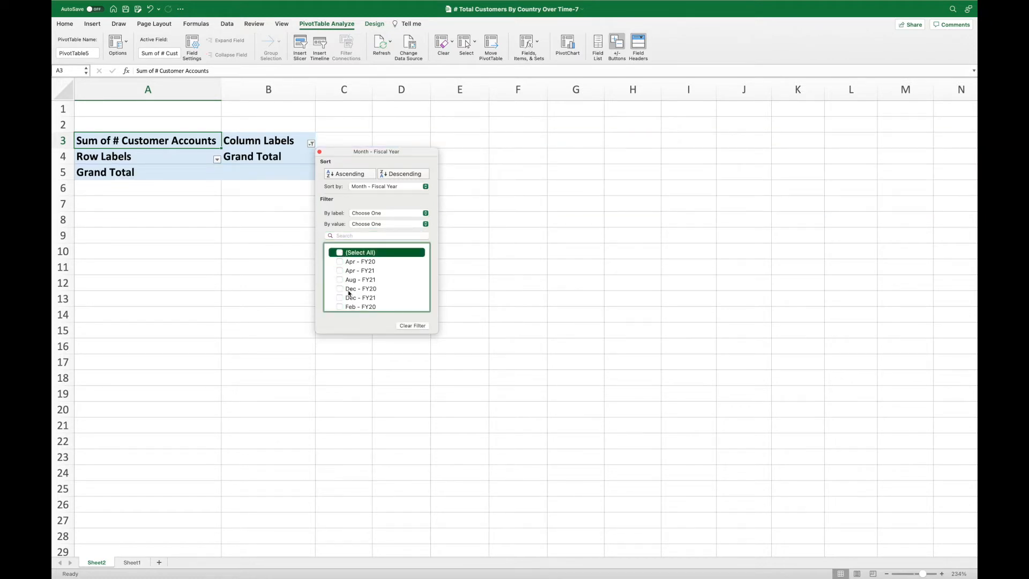
pyautogui.scroll(-5, 349, 292)
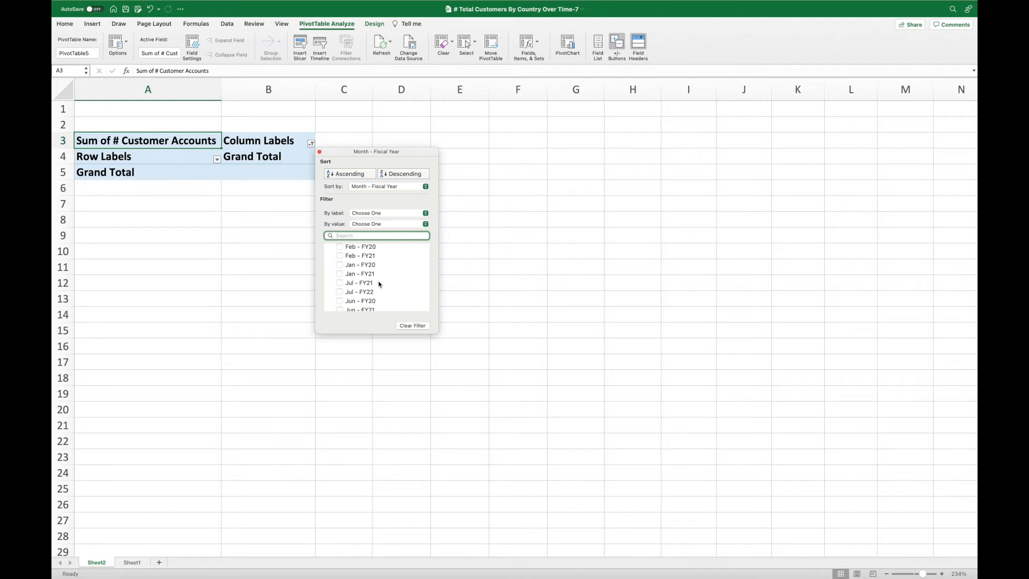
pyautogui.scroll(-2, 379, 284)
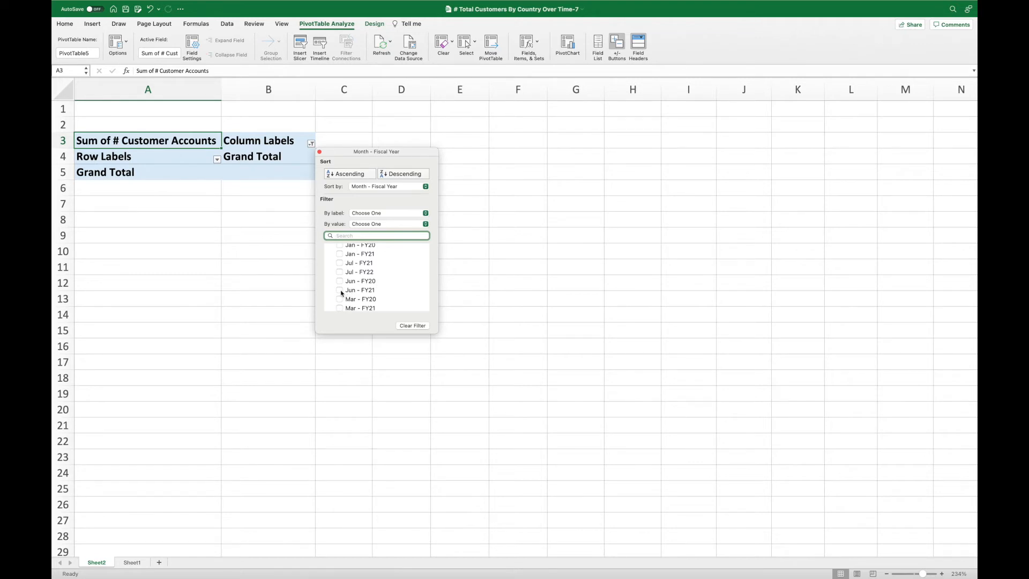
pyautogui.click(340, 291)
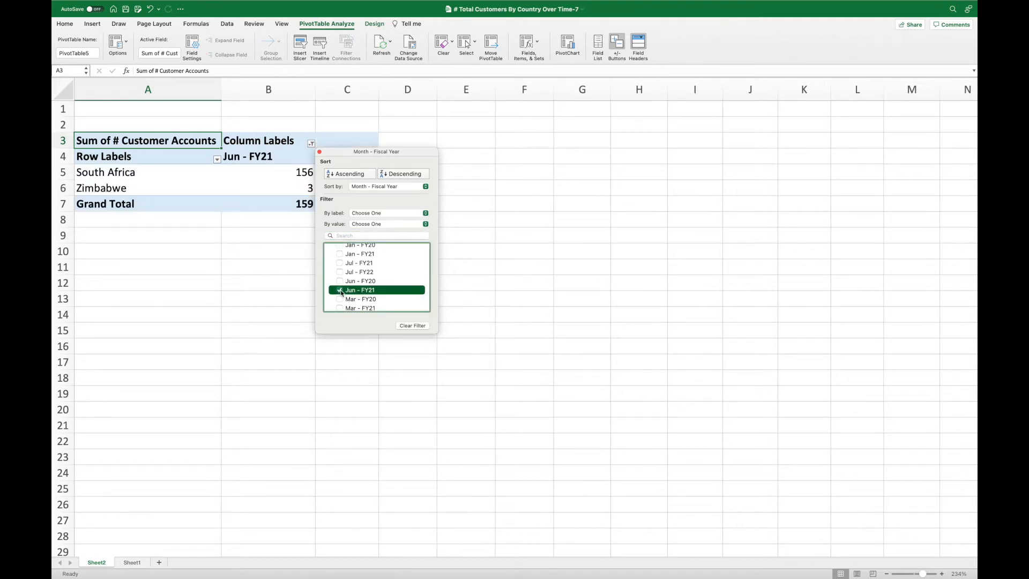
pyautogui.click(339, 282)
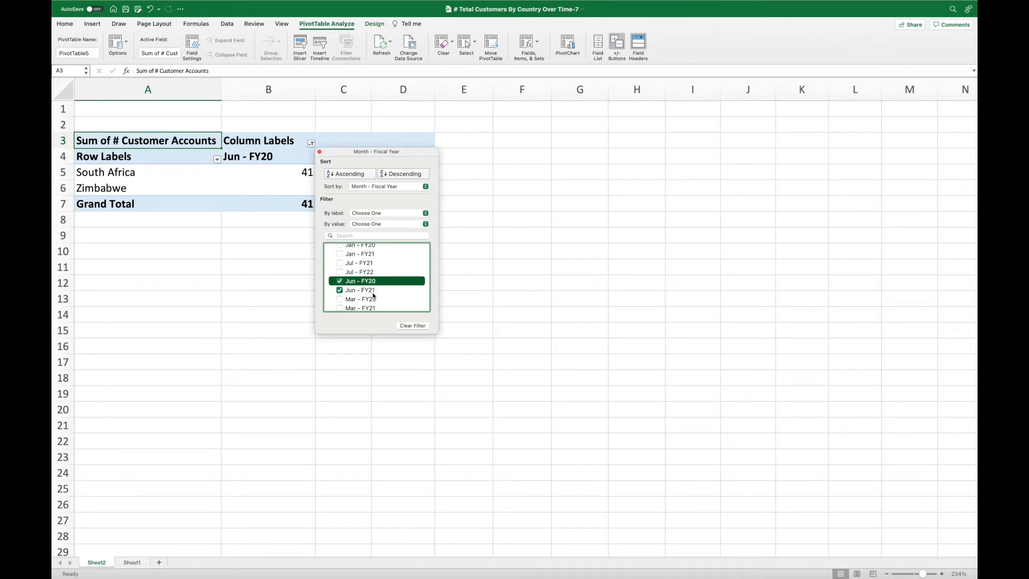
pyautogui.click(319, 153)
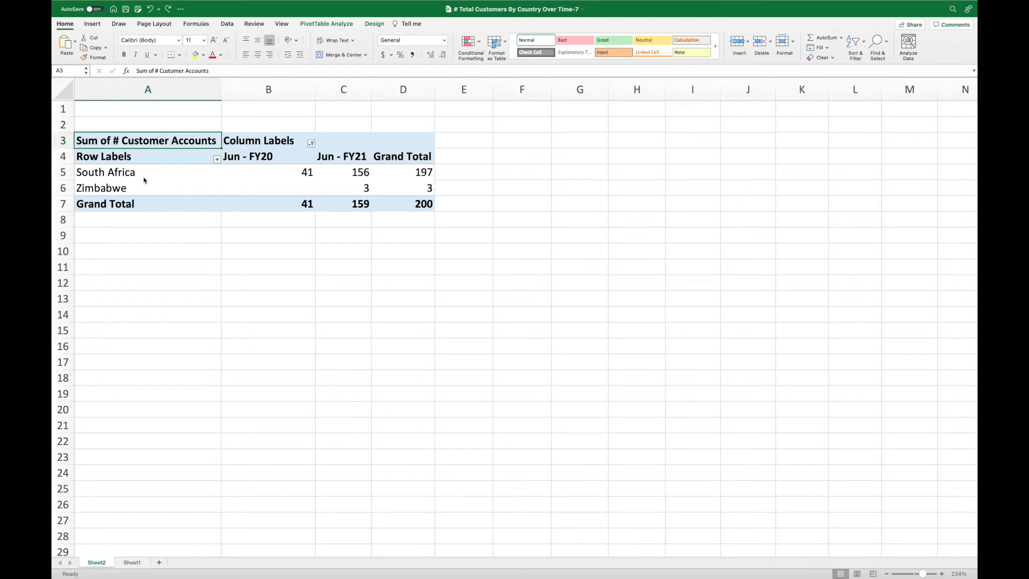
# Step: Examine South Africa's customer account values for Jun - FY21, Jun - FY20 and the grand total
pyautogui.click(355, 173)
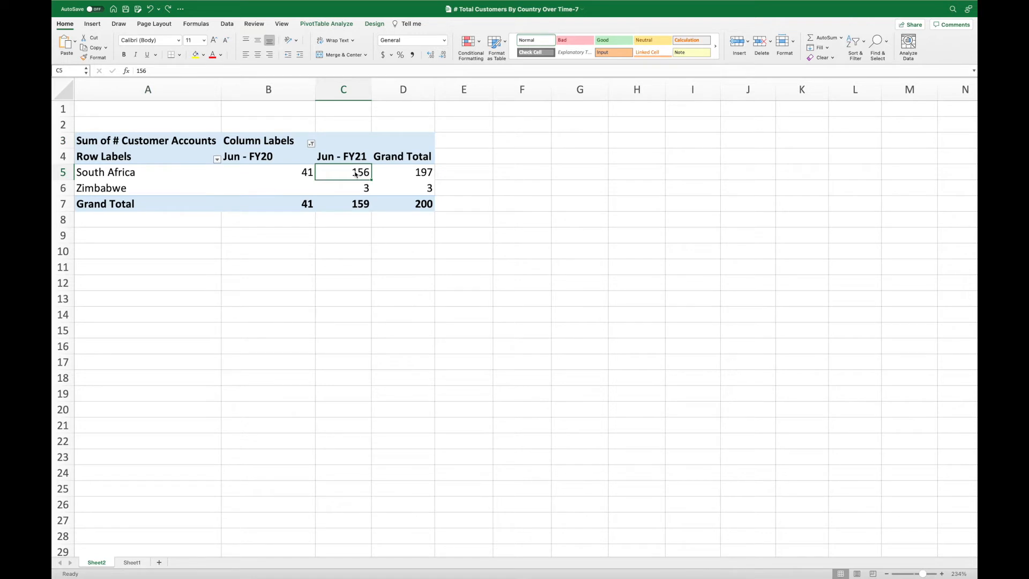
pyautogui.click(306, 174)
pyautogui.click(410, 174)
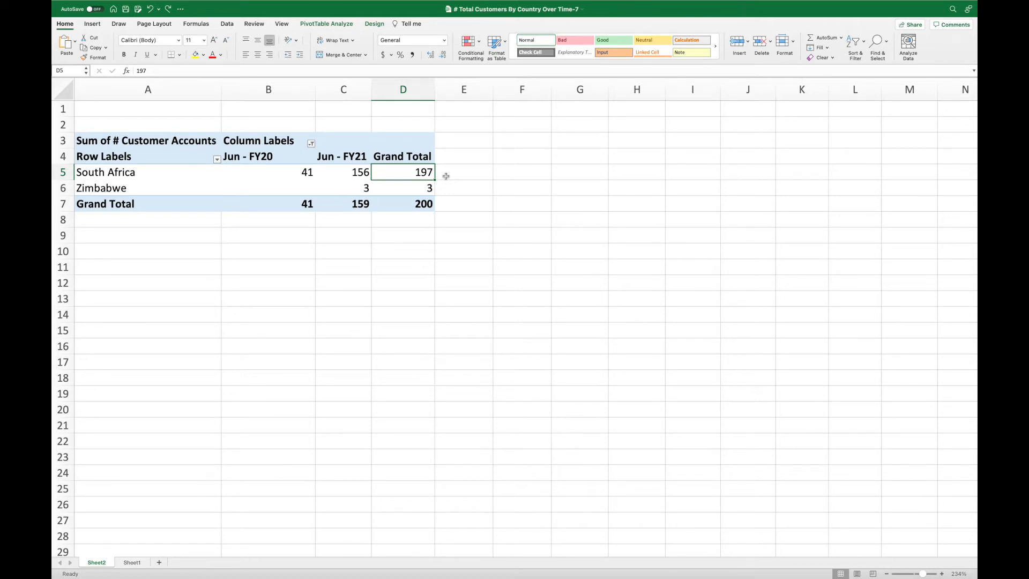
# Step: Enter the heading "Jun FY20 - Jun FY21" in cell F4 beside the PivotTable
pyautogui.click(534, 158)
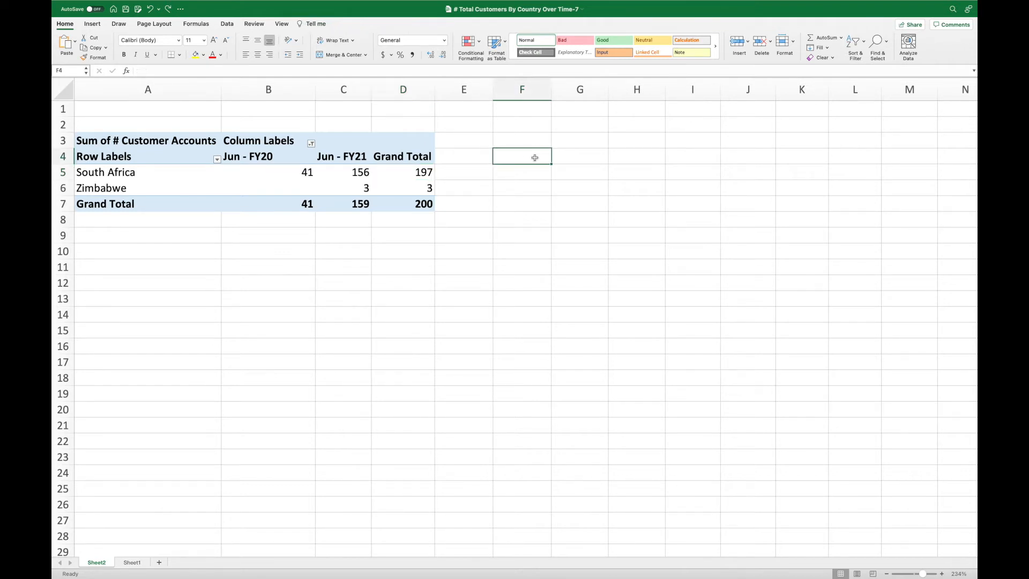
pyautogui.write('Jun Fy2')
pyautogui.press('BackSpace')
pyautogui.press('BackSpace')
pyautogui.write('Y2')
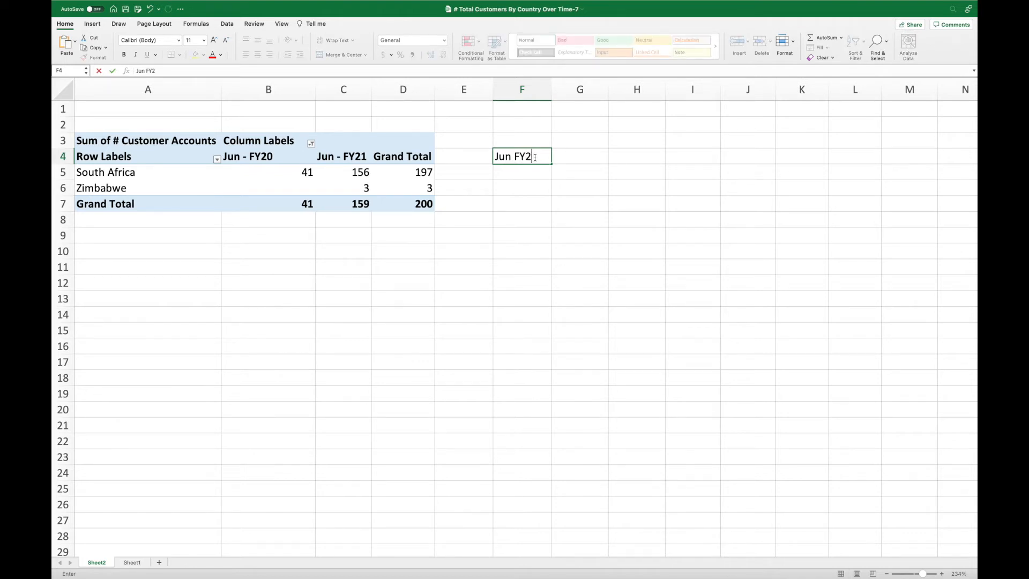
pyautogui.write('0 - Jun FY21')
pyautogui.press('Return')
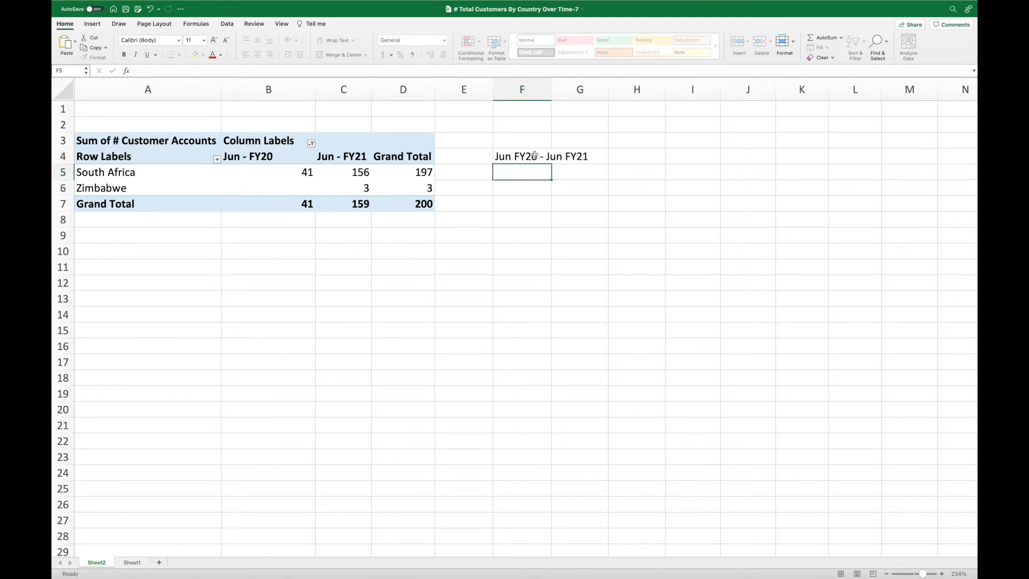
# Step: Merge and center the Jun FY20 - Jun FY21 heading across F4:I4 and underline it
pyautogui.moveTo(538, 157); pyautogui.dragTo(687, 159)
pyautogui.click(342, 55)
pyautogui.click(534, 181)
pyautogui.moveTo(567, 166); pyautogui.dragTo(568, 163)
pyautogui.click(594, 187)
pyautogui.click(599, 155)
pyautogui.press('super+u')
pyautogui.click(621, 232)
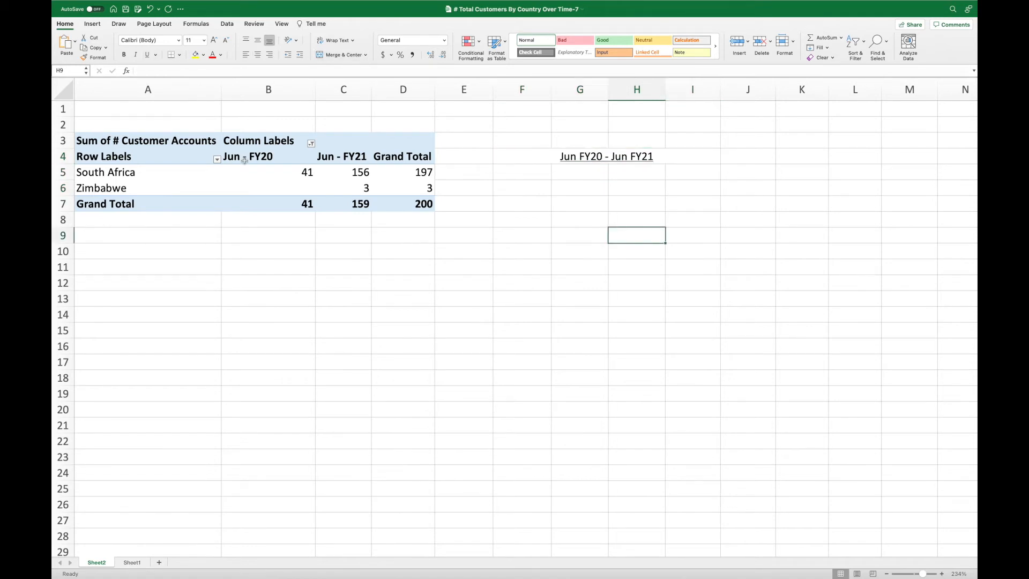
# Step: Copy the South Africa and Zimbabwe rows with their Jun - FY20 and Jun - FY21 values from the PivotTable to F6
pyautogui.moveTo(106, 174); pyautogui.dragTo(329, 187)
pyautogui.press('super+c')
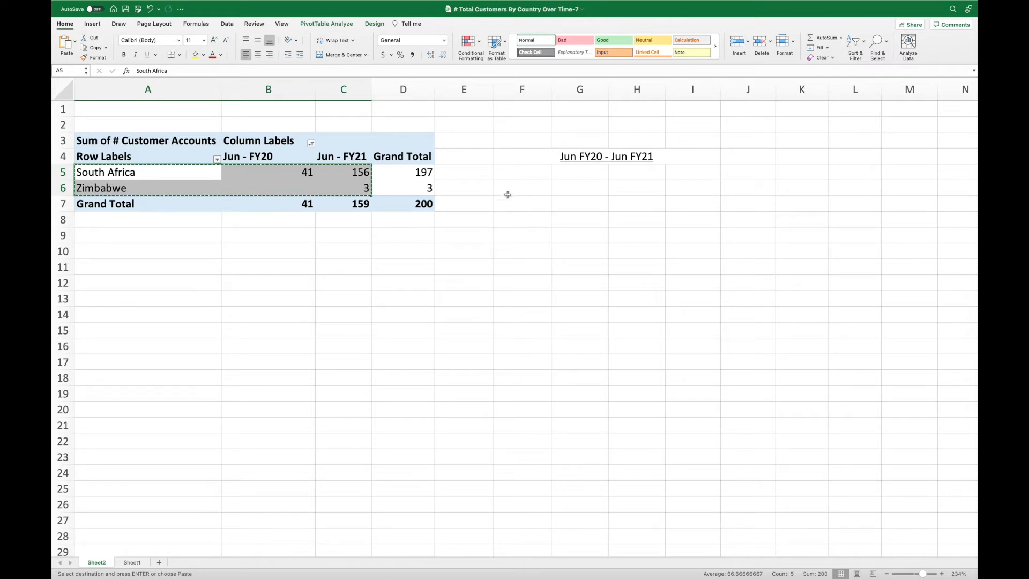
pyautogui.click(517, 190)
pyautogui.press('super+v')
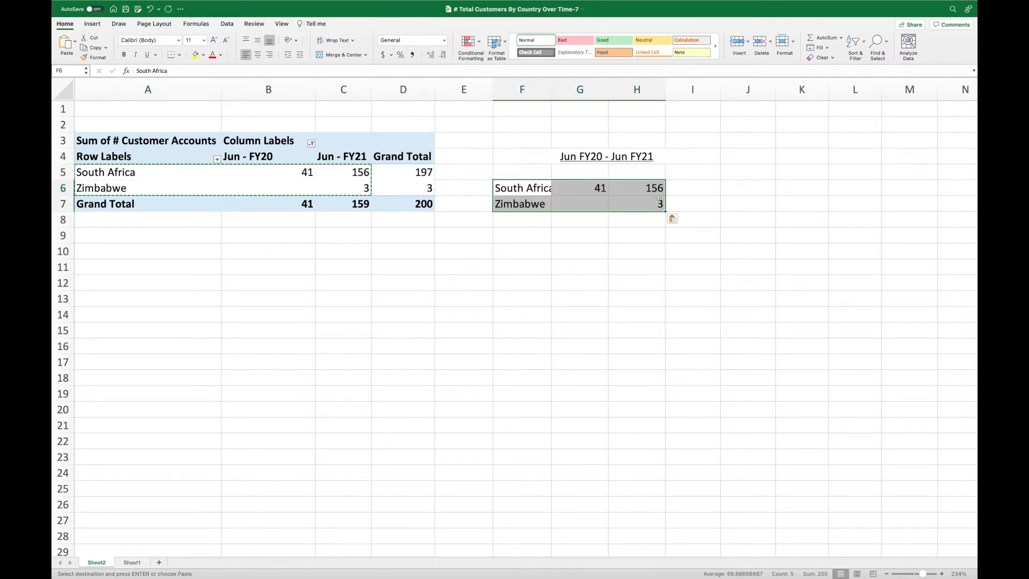
# Step: Add the column header "Total" in cell I5
pyautogui.click(689, 176)
pyautogui.write('Total')
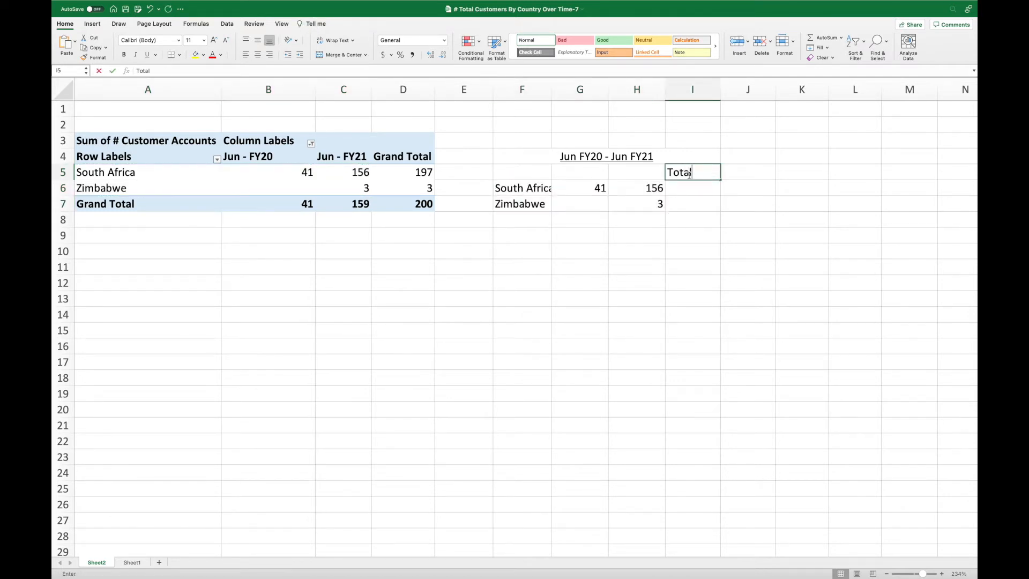
pyautogui.click(723, 201)
# Step: Calculate South Africa's change in I6 with =H6-G6 and fill the formula down to Zimbabwe's row
pyautogui.click(681, 189)
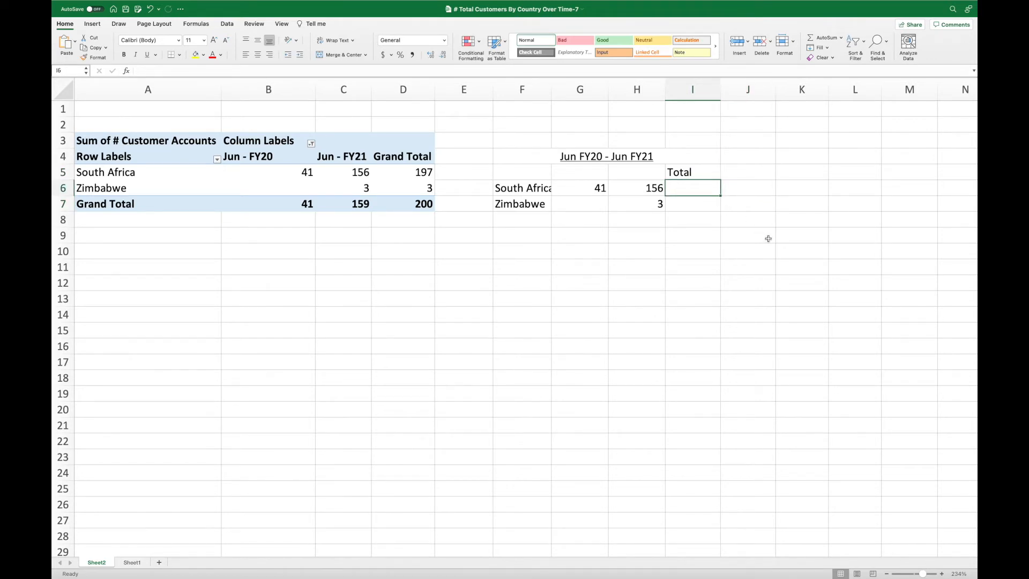
pyautogui.write('=')
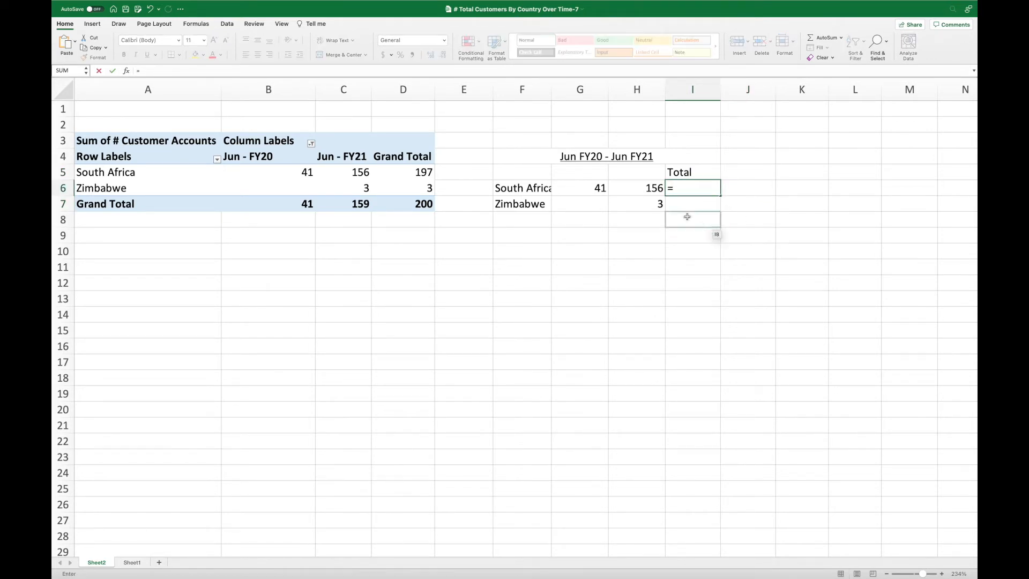
pyautogui.click(640, 190)
pyautogui.write('-')
pyautogui.click(576, 187)
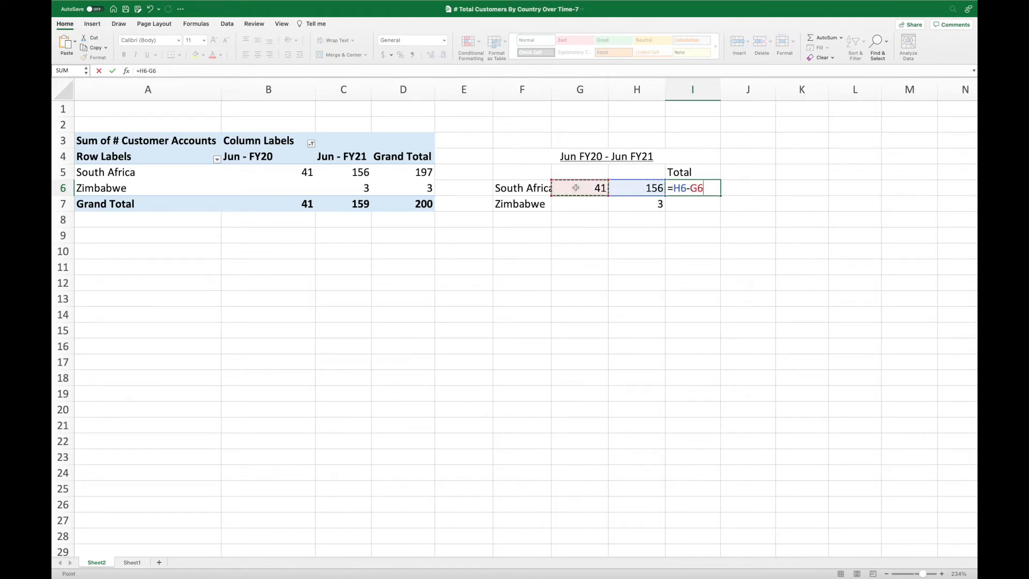
pyautogui.press('Return')
pyautogui.click(732, 262)
pyautogui.click(698, 188)
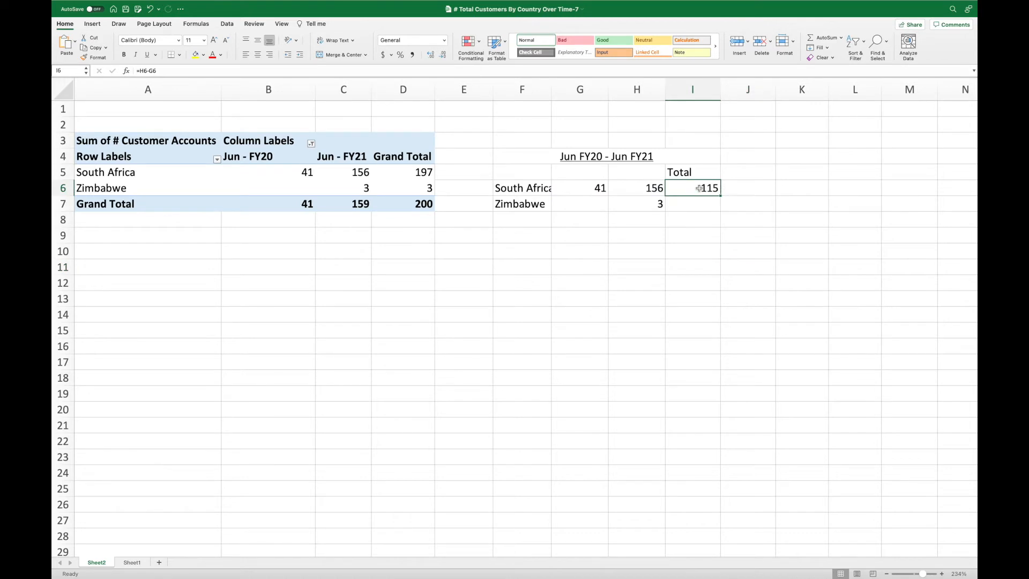
pyautogui.moveTo(721, 205); pyautogui.dragTo(722, 208)
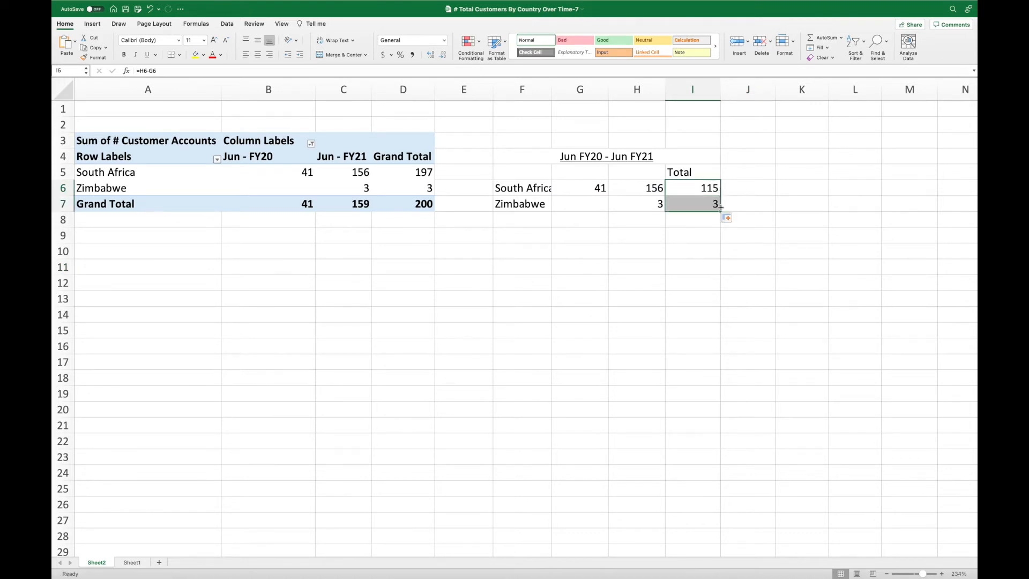
# Step: Enter 0 as Zimbabwe's missing Jun FY20 value in cell G7
pyautogui.click(598, 203)
pyautogui.write('0')
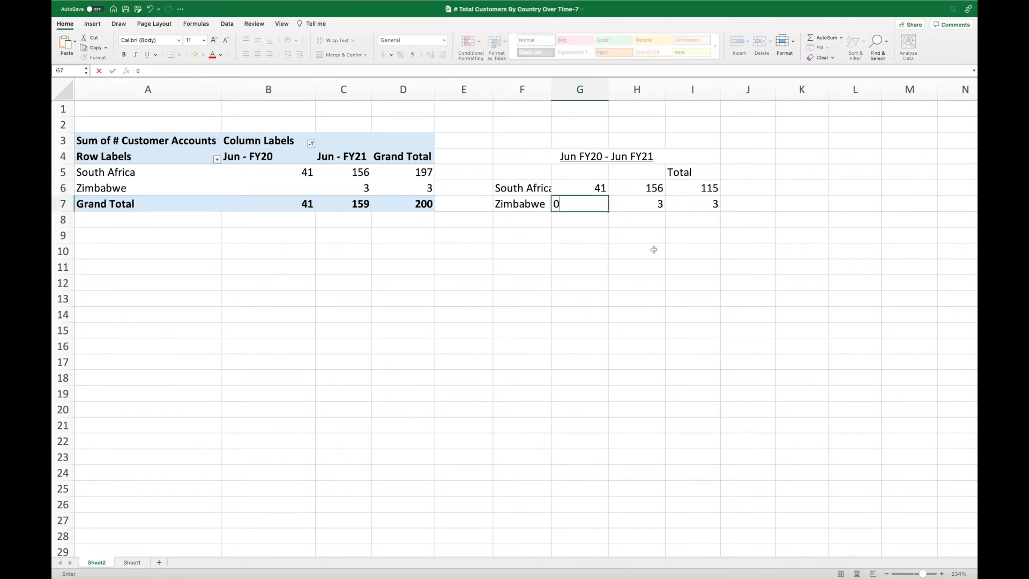
pyautogui.click(653, 249)
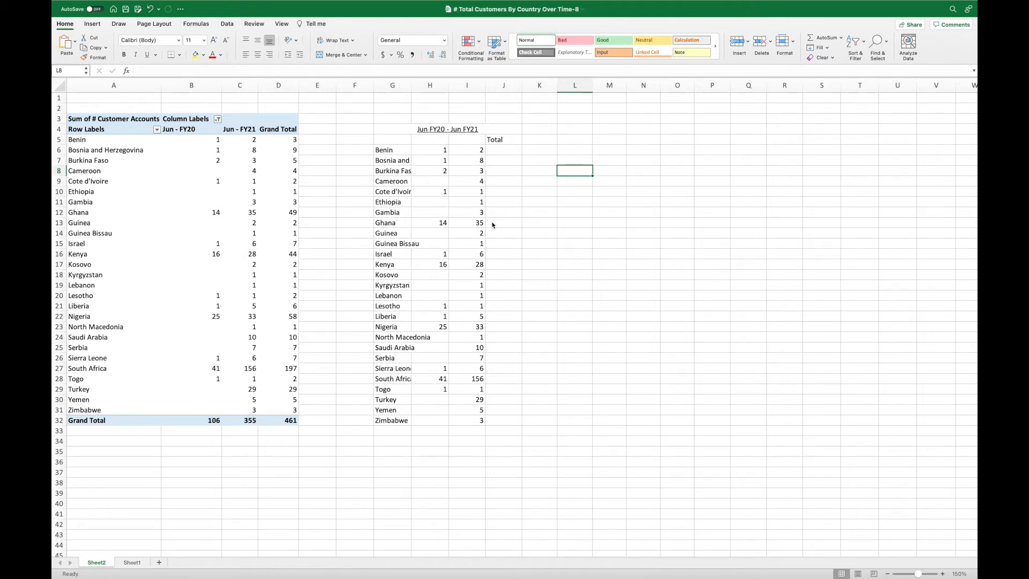
# Step: Calculate Benin's change in J6 with =I6-H6 and fill the formula down the Total column to Zimbabwe in row 32
pyautogui.click(506, 152)
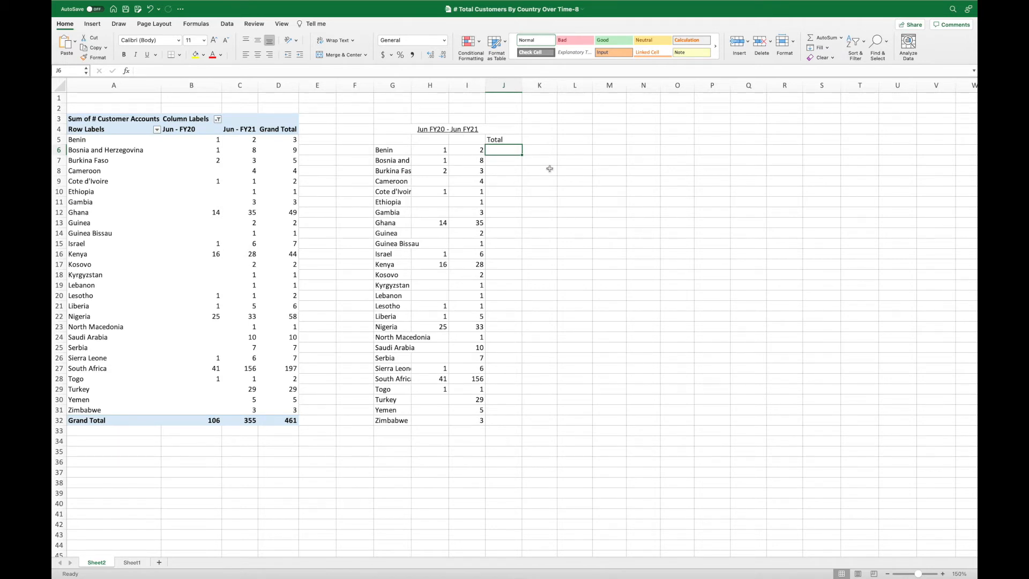
pyautogui.write('=')
pyautogui.click(471, 151)
pyautogui.write('-')
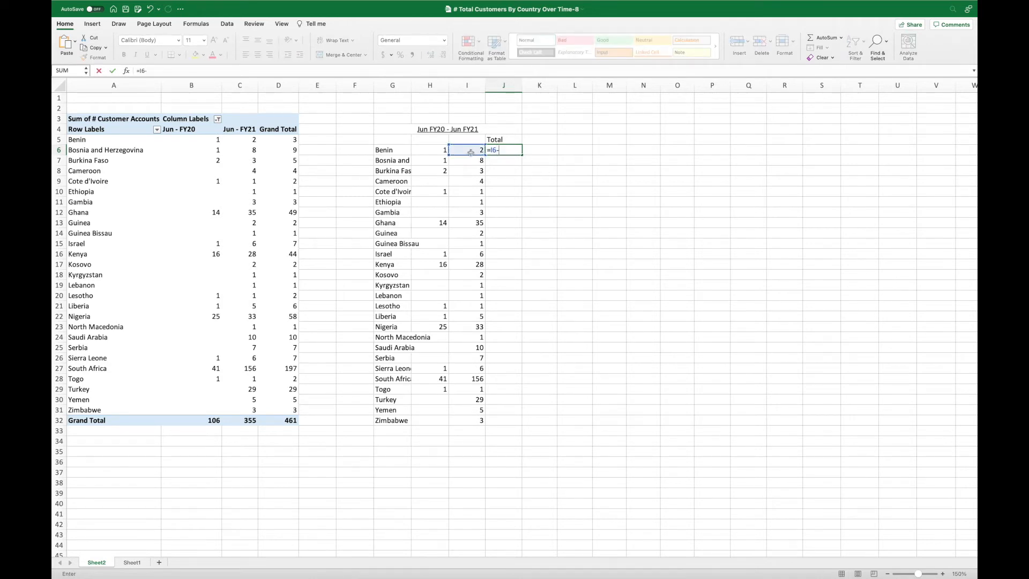
pyautogui.click(437, 151)
pyautogui.click(640, 202)
pyautogui.click(509, 150)
pyautogui.moveTo(521, 155); pyautogui.dragTo(521, 425)
pyautogui.click(564, 421)
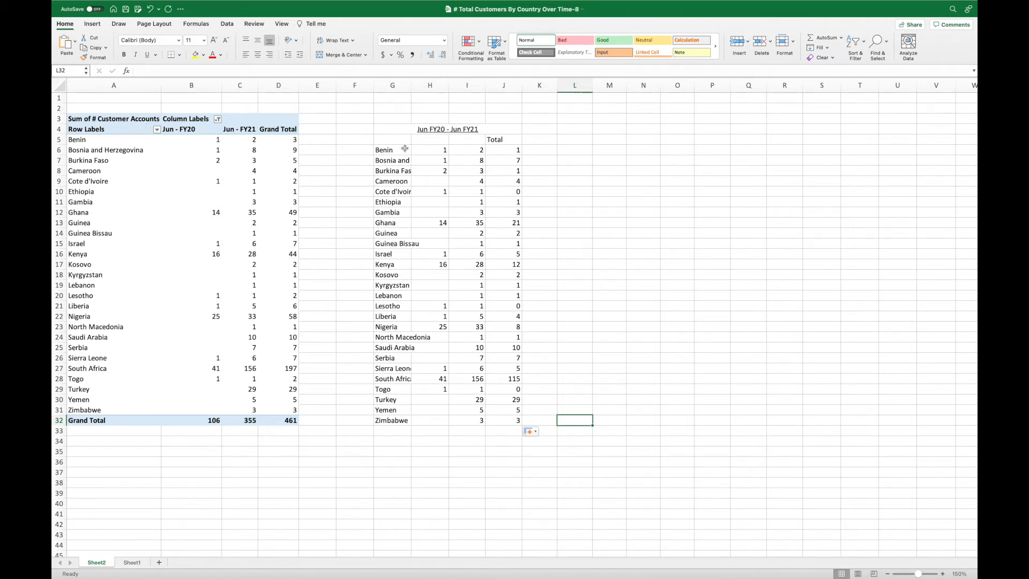
# Step: Change the PivotTable's Month - Fiscal Year filter to show only Jun - FY19 and Jun - FY20
pyautogui.click(218, 120)
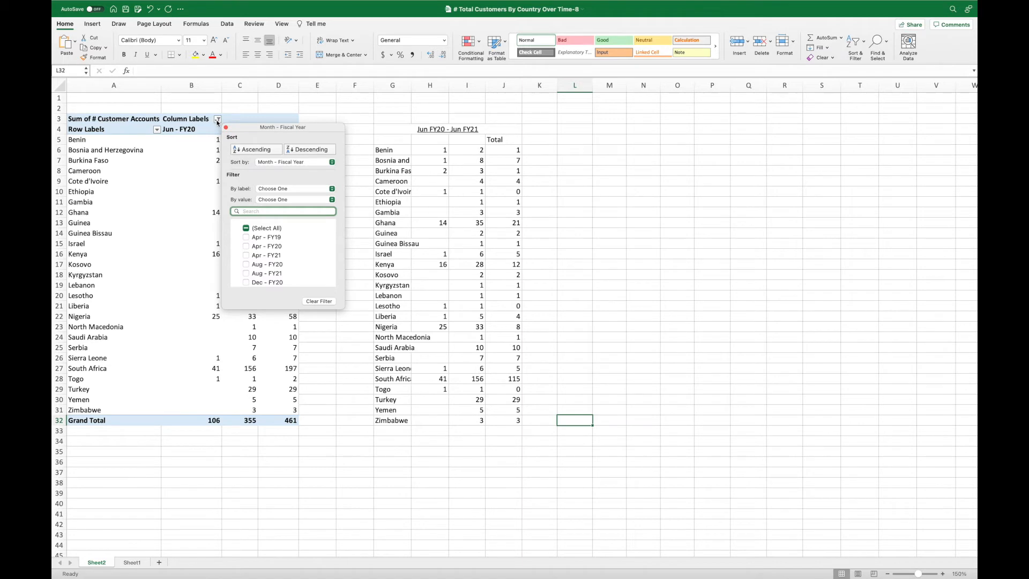
pyautogui.scroll(-10, 269, 262)
pyautogui.click(246, 264)
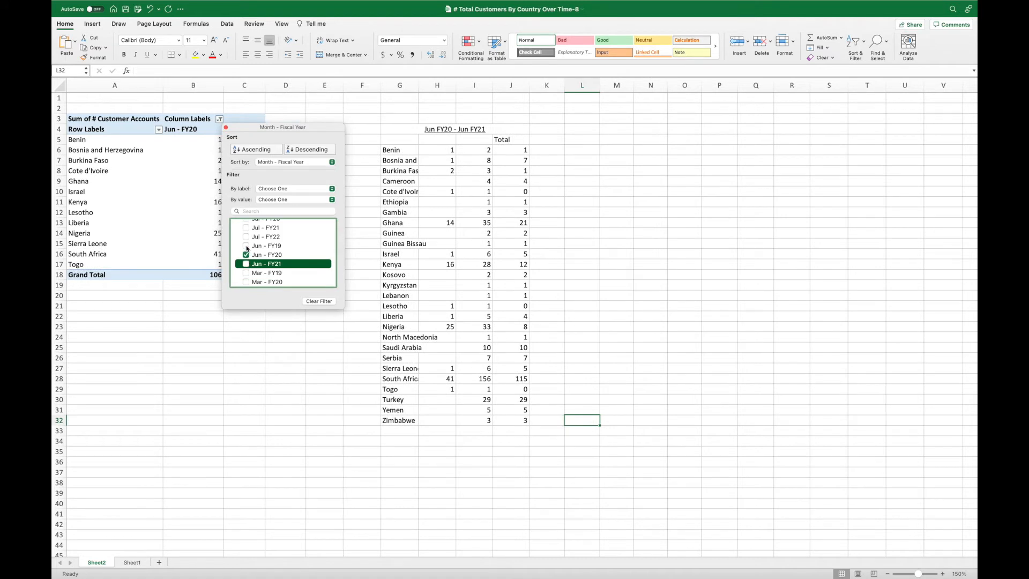
pyautogui.click(246, 246)
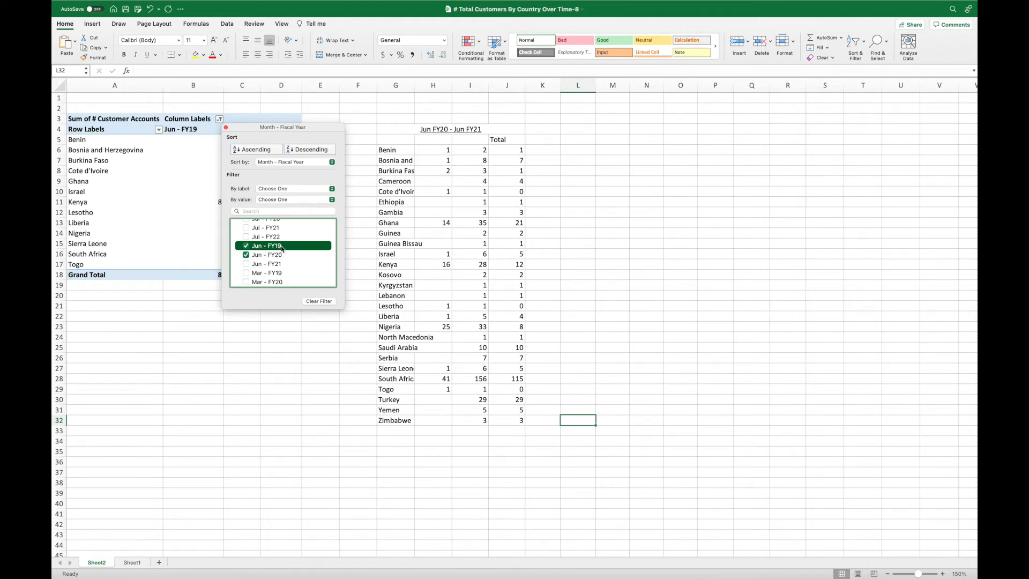
pyautogui.click(226, 128)
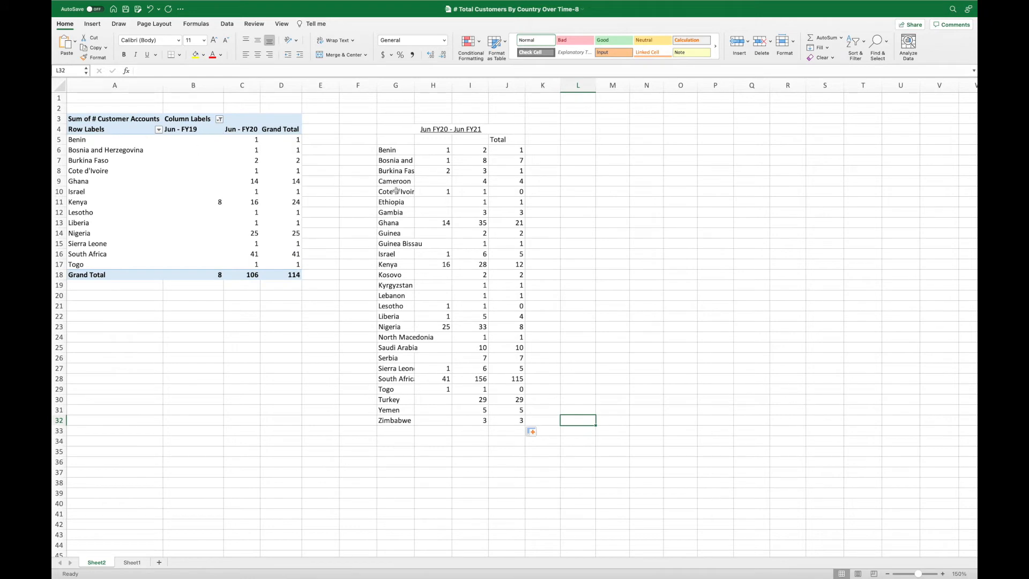
# Step: Enter the heading "Jun FY19 - Jun FY20" in M4 and merge and center it across M4:P4
pyautogui.click(615, 129)
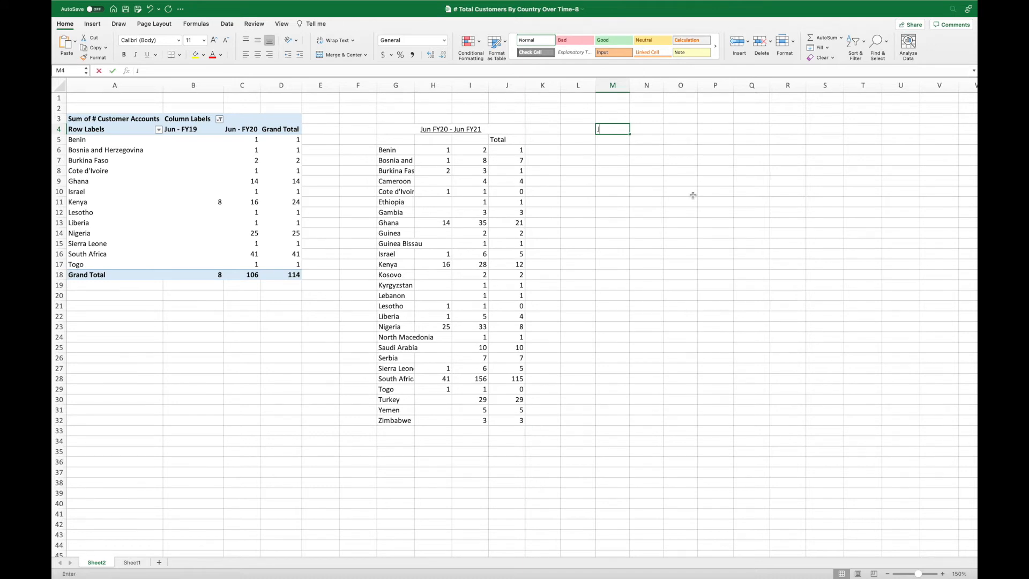
pyautogui.write('Jun F')
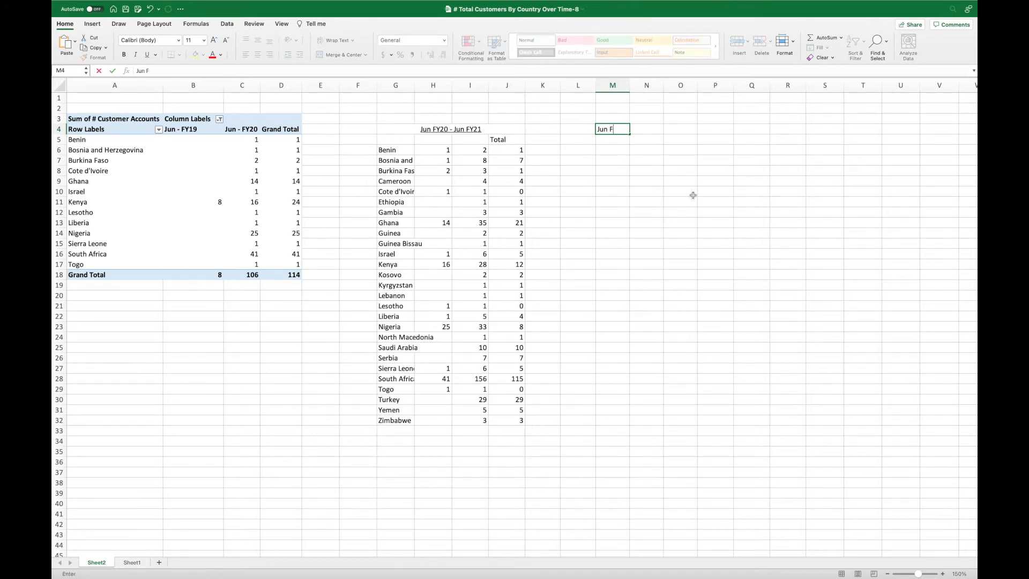
pyautogui.write('Y 19')
pyautogui.press('BackSpace')
pyautogui.press('BackSpace')
pyautogui.write('19 - Jun FY20')
pyautogui.press('Return')
pyautogui.click(692, 195)
pyautogui.moveTo(607, 131); pyautogui.dragTo(718, 130)
pyautogui.click(341, 54)
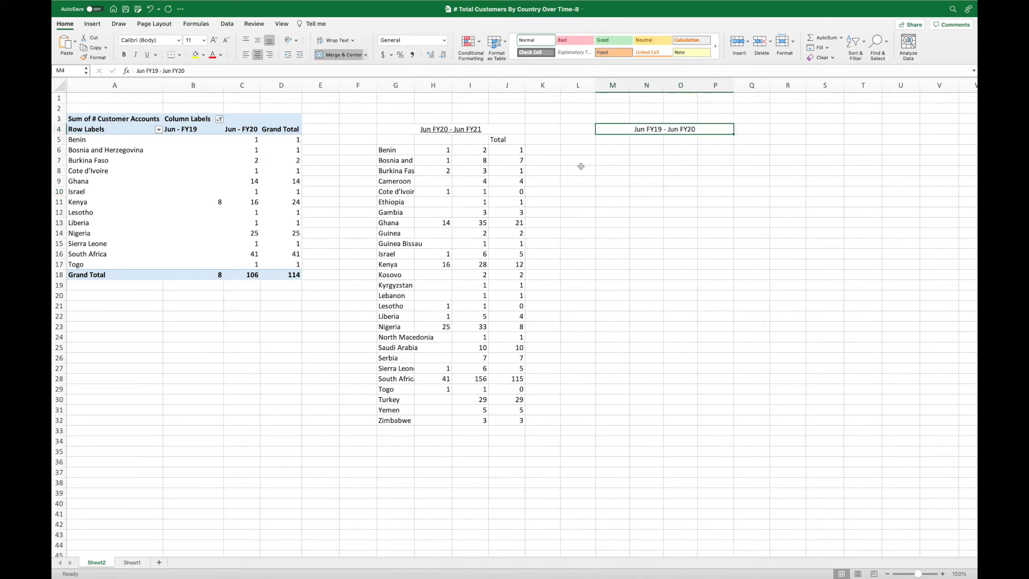
# Step: Copy the PivotTable's country rows from Benin to Togo with their Jun - FY19 and Jun - FY20 values to M6
pyautogui.moveTo(134, 140); pyautogui.dragTo(256, 267)
pyautogui.hotkey('ctrl', 'c')
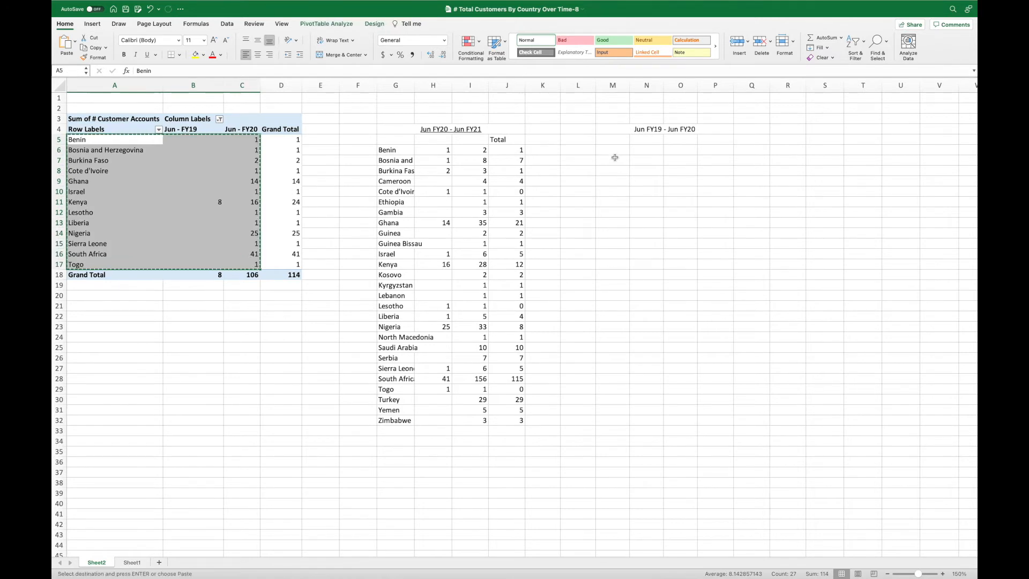
pyautogui.click(613, 152)
pyautogui.hotkey('ctrl', 'v')
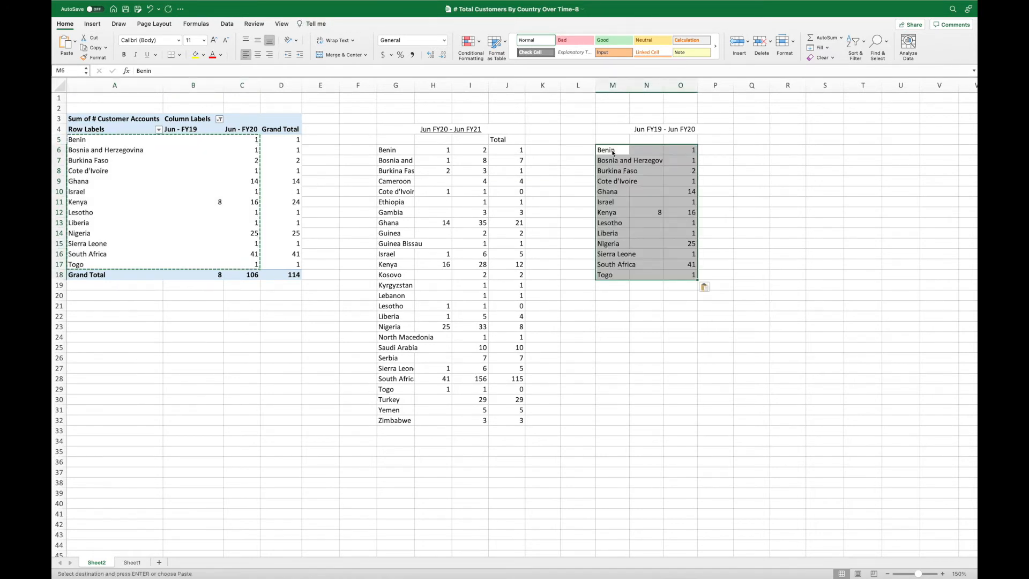
# Step: Add the column header "Total" in cell P5 for the Jun FY19 - Jun FY20 comparison
pyautogui.click(712, 140)
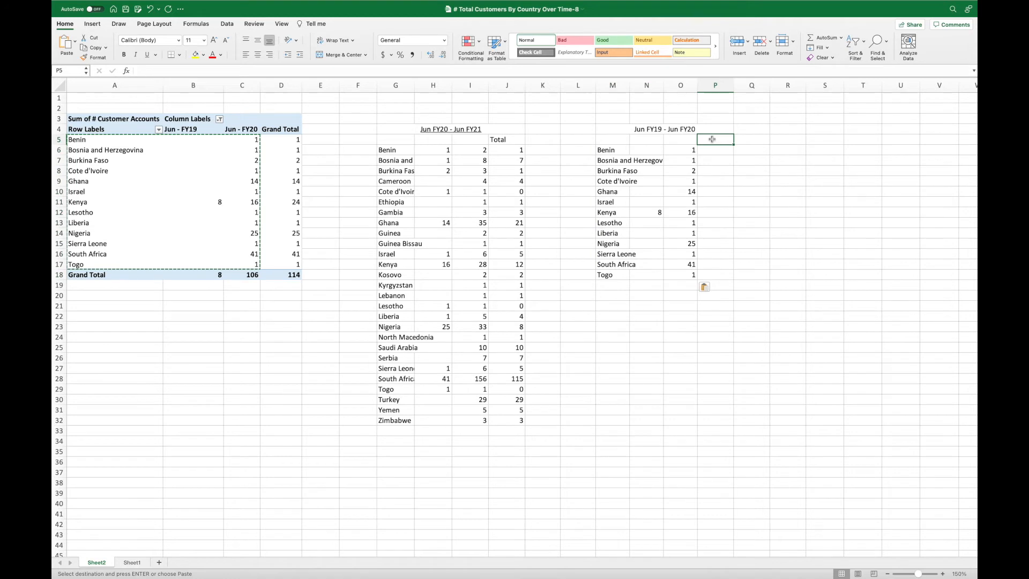
pyautogui.write('Total')
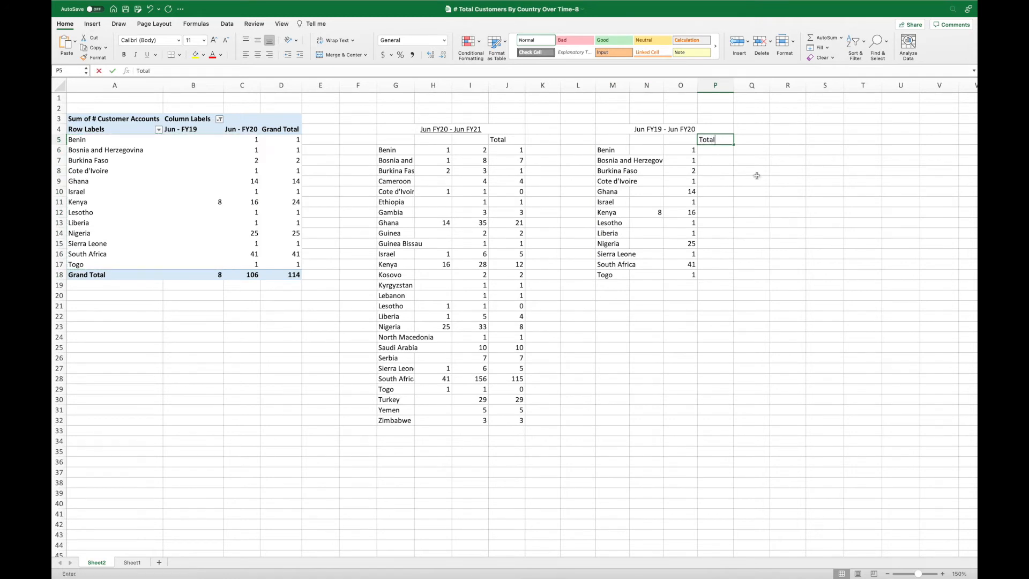
pyautogui.click(717, 151)
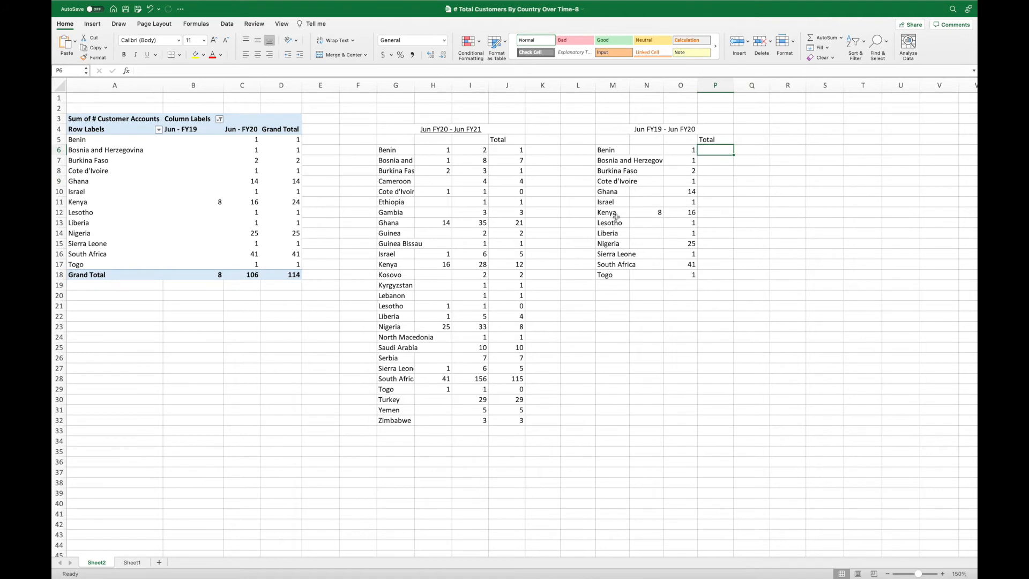
pyautogui.click(648, 214)
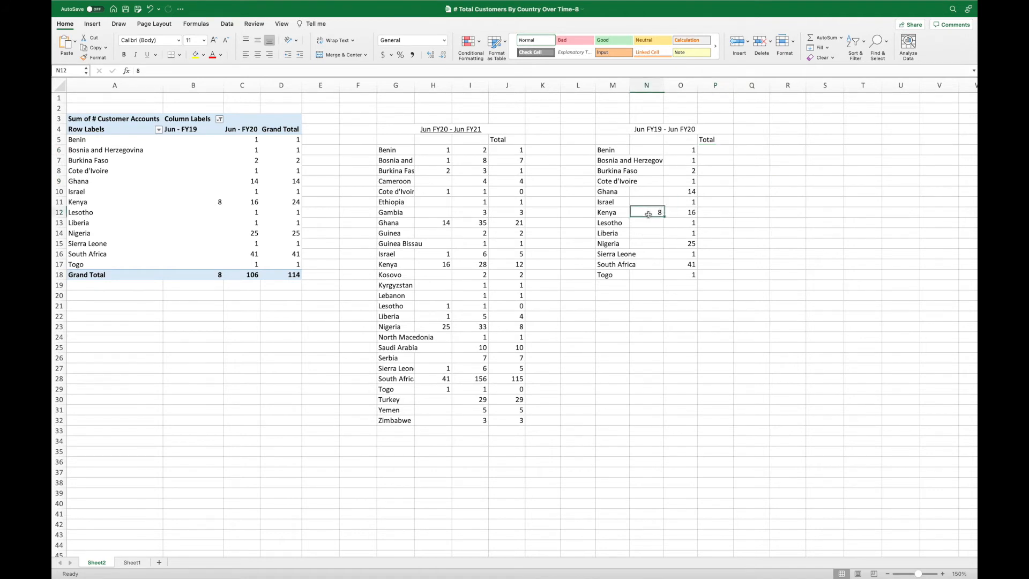
# Step: Calculate Benin's change in P6 with =O6-N6 and fill the formula down to Togo in row 18
pyautogui.click(716, 151)
pyautogui.write('=')
pyautogui.click(690, 151)
pyautogui.write('-')
pyautogui.click(646, 155)
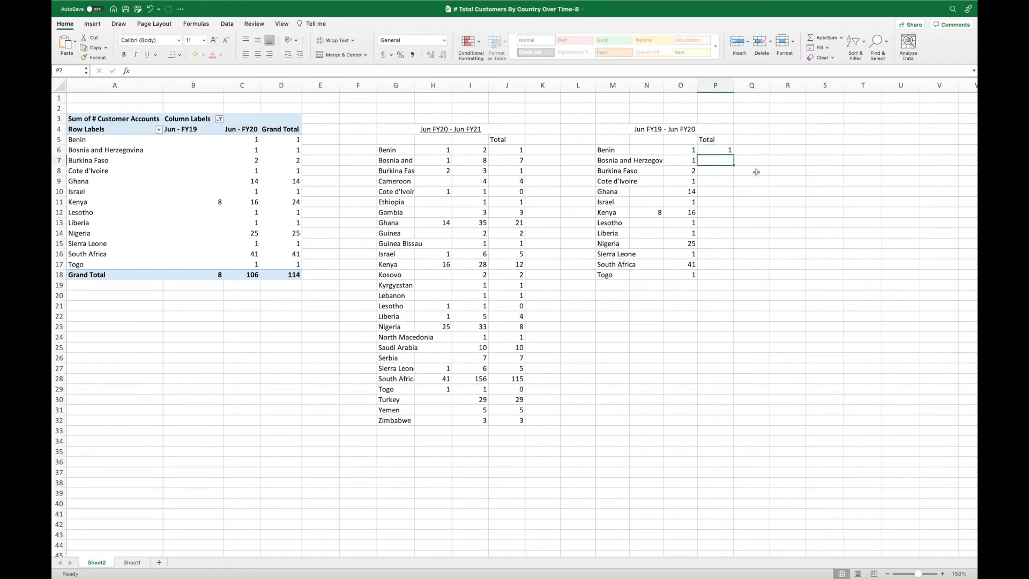
pyautogui.press('Return')
pyautogui.click(721, 152)
pyautogui.moveTo(734, 155); pyautogui.dragTo(732, 285)
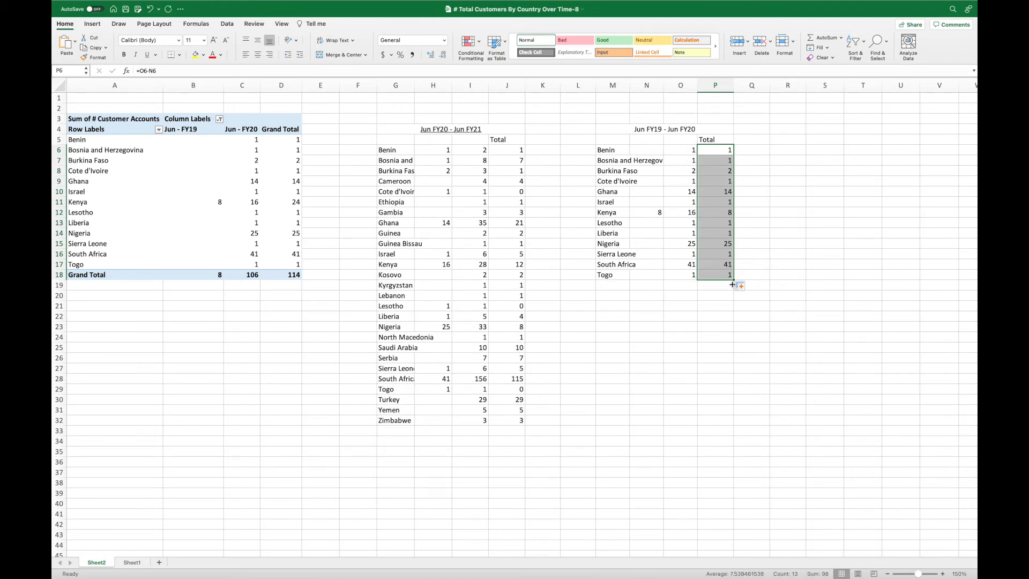
pyautogui.click(777, 302)
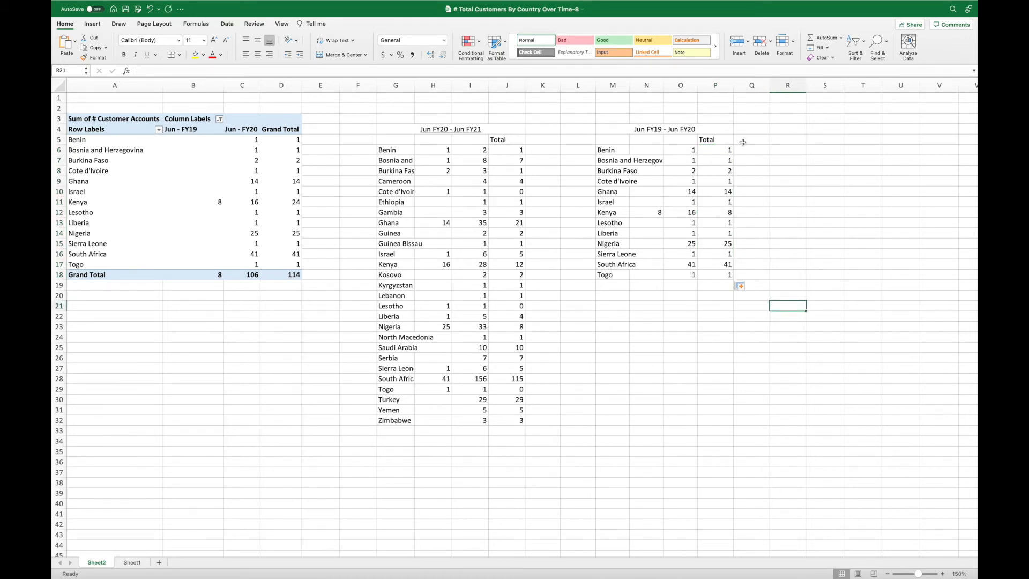
# Step: Underline the Jun FY19 - Jun FY20 heading to match the first comparison's heading
pyautogui.press('super+z')
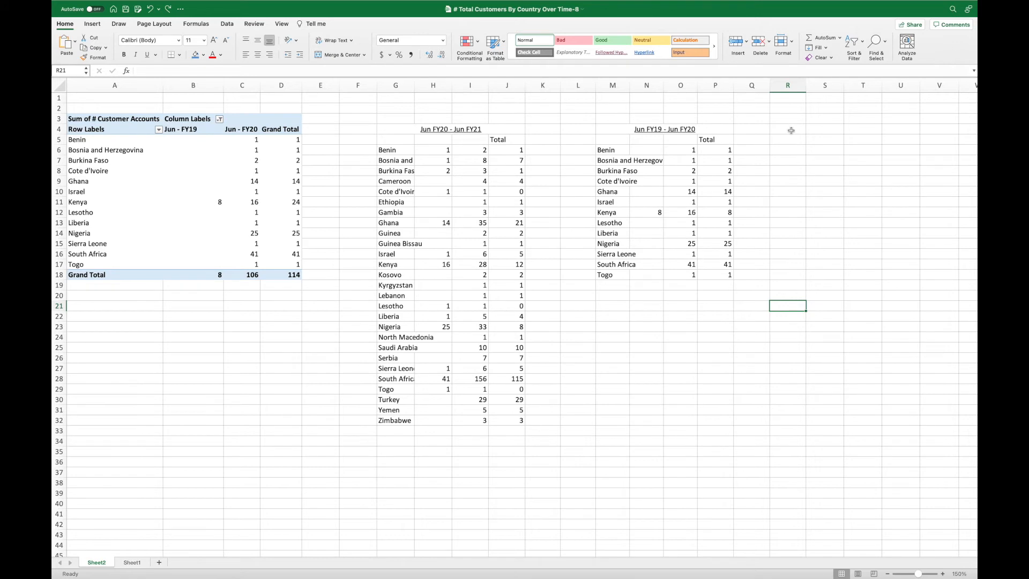
pyautogui.click(815, 129)
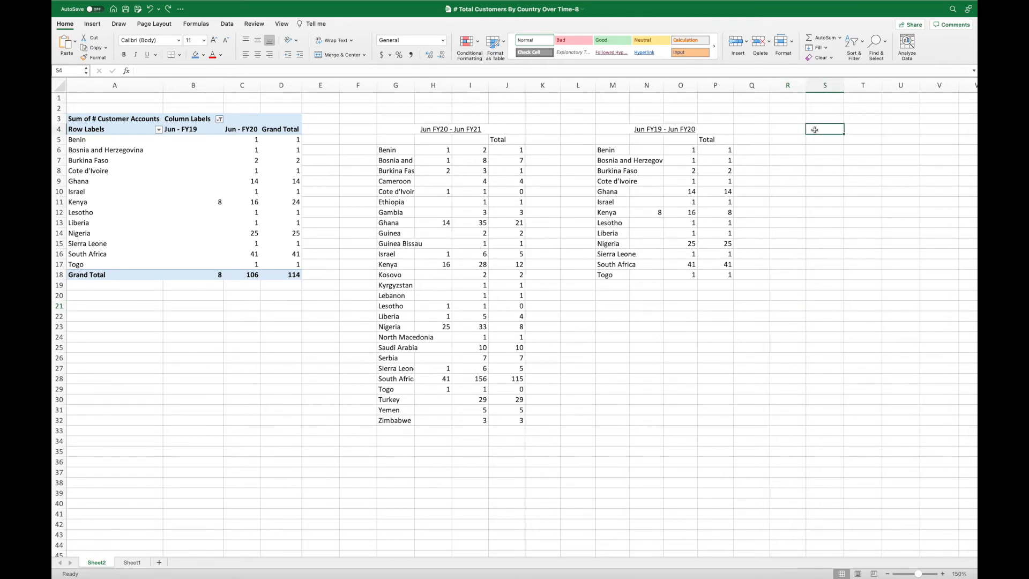
# Step: Add the title "CSP Customers" in S4, merged and centered across S4:V4 at font size 18
pyautogui.write('CSP Customers')
pyautogui.click(863, 144)
pyautogui.moveTo(814, 130); pyautogui.dragTo(943, 129)
pyautogui.click(337, 55)
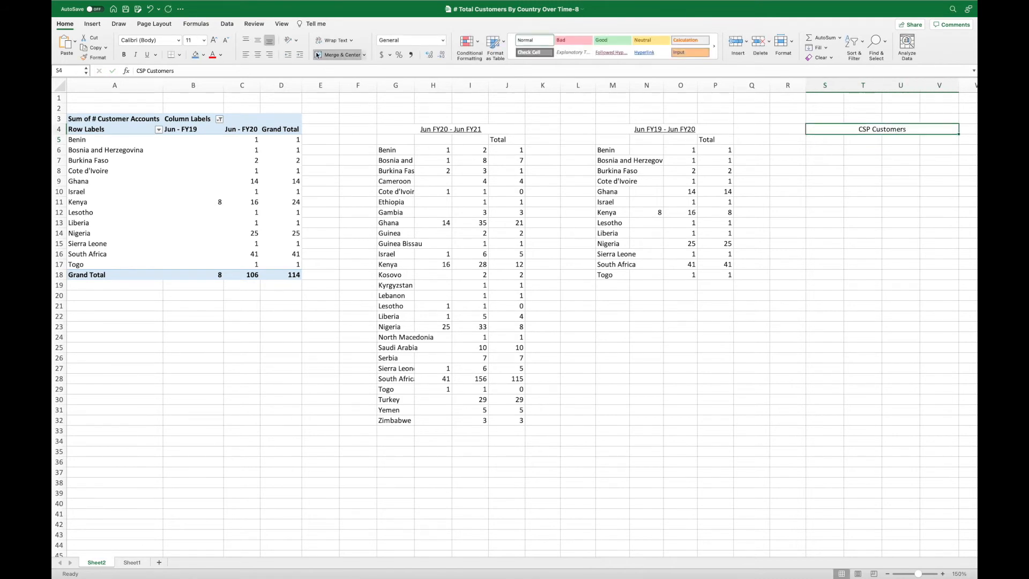
pyautogui.click(214, 40)
pyautogui.click(214, 39)
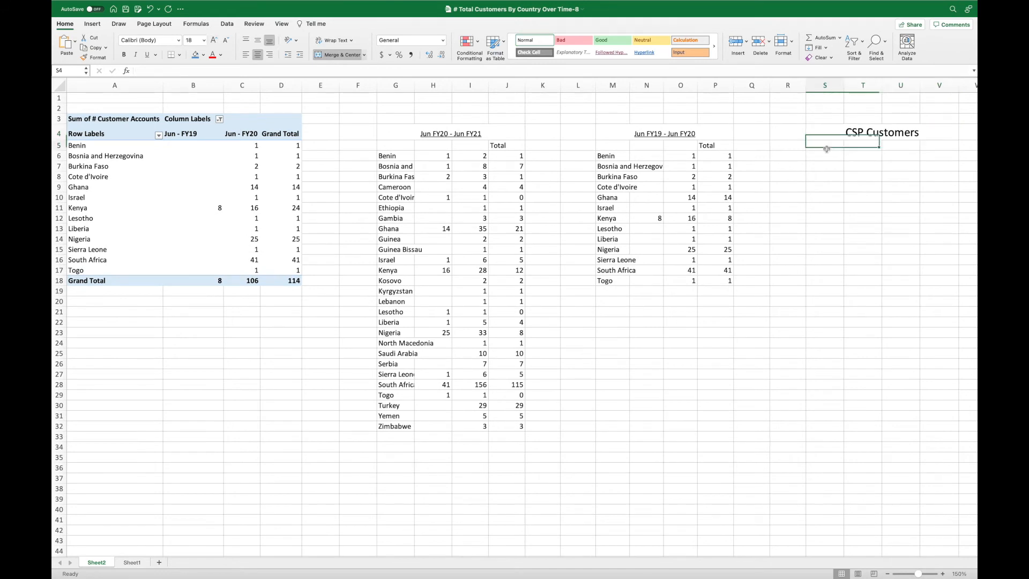
# Step: Enter the column headers Country, FY20 Net New, FY21 Net New and % Growth Rate in S5:V5
pyautogui.click(826, 148)
pyautogui.write('Country')
pyautogui.press('Tab')
pyautogui.write('FY20 Net New')
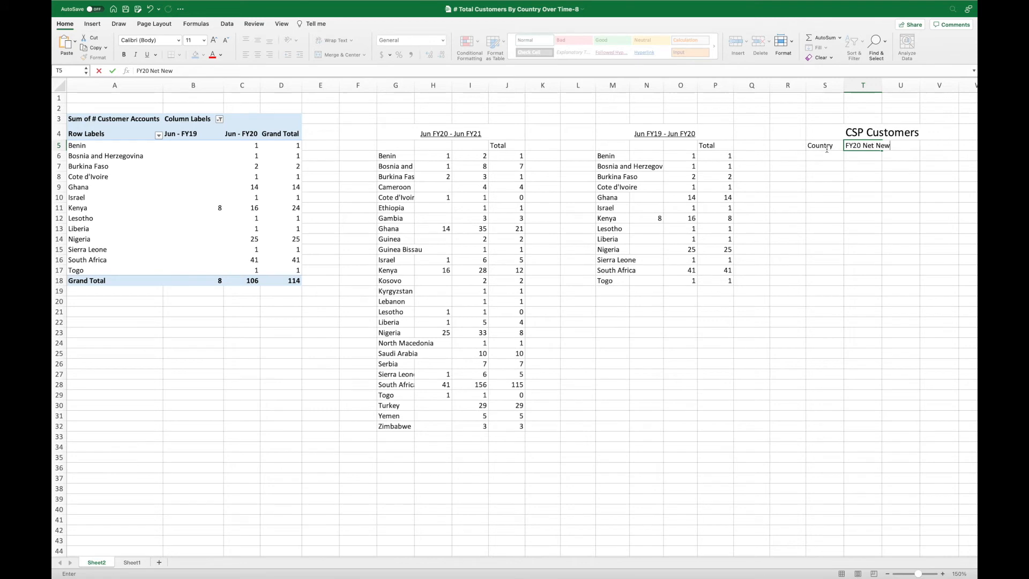
pyautogui.press('Tab')
pyautogui.write('FY21 Net New')
pyautogui.press('Tab')
pyautogui.write('5')
pyautogui.press('BackSpace')
pyautogui.write('% Growth Rate')
pyautogui.press('Return')
# Step: Widen columns T, U and V so their header texts fit
pyautogui.hscroll(2, 830, 154)
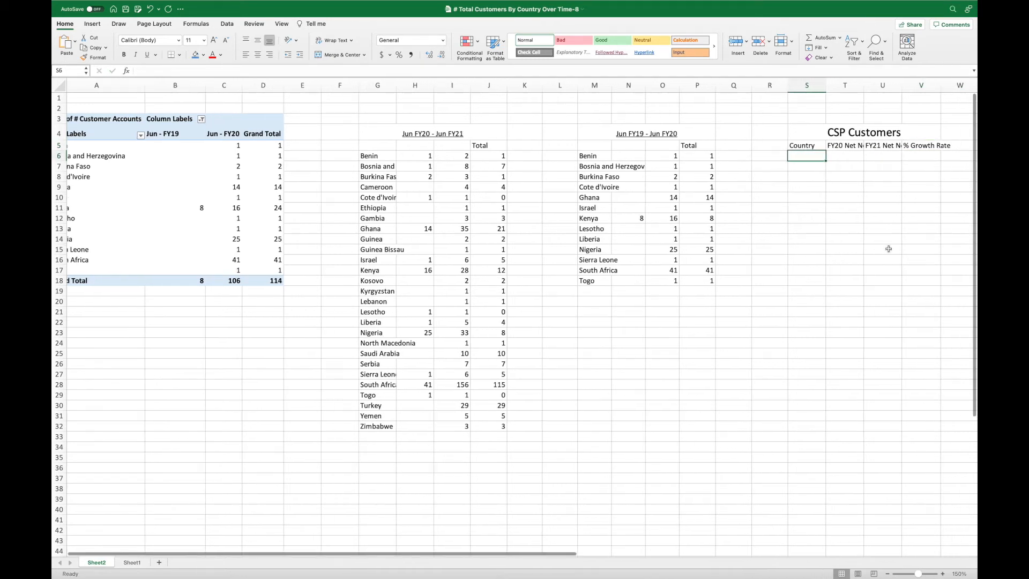
pyautogui.moveTo(843, 85); pyautogui.dragTo(857, 84)
pyautogui.moveTo(933, 85); pyautogui.dragTo(953, 85)
pyautogui.hscroll(3, 920, 203)
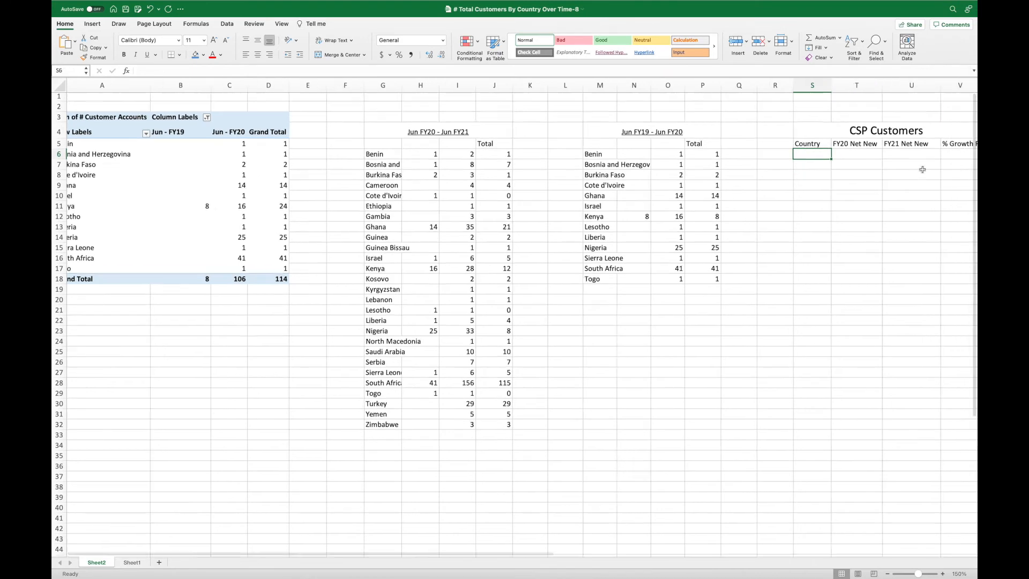
pyautogui.moveTo(858, 86); pyautogui.dragTo(872, 85)
pyautogui.hscroll(-2, 868, 188)
pyautogui.click(871, 196)
pyautogui.hscroll(-1, 412, 191)
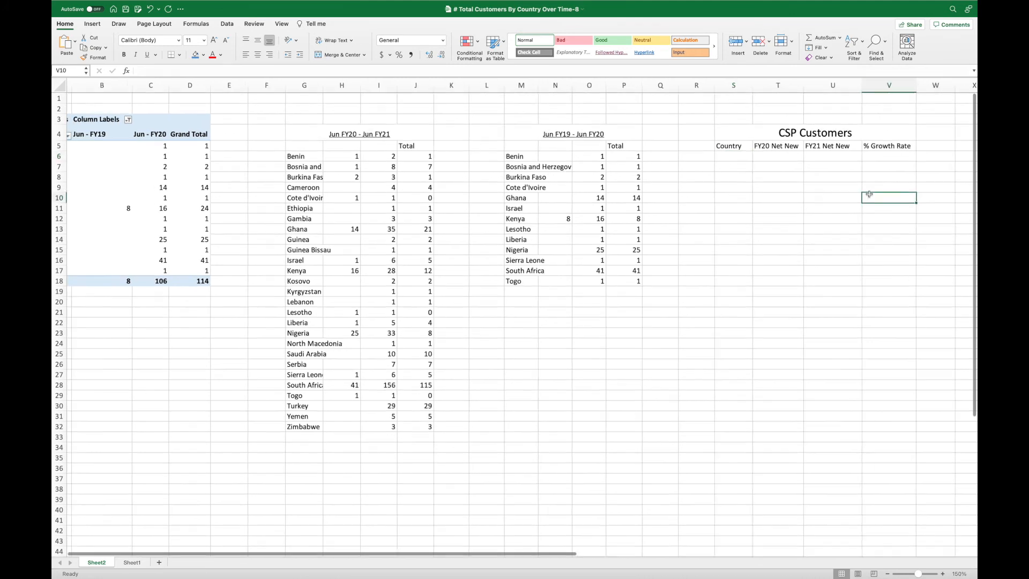
# Step: Copy the country names from Benin to Zimbabwe in G6:G32 into the Country column starting at S6
pyautogui.moveTo(303, 156); pyautogui.dragTo(303, 427)
pyautogui.hotkey('ctrl', 'c')
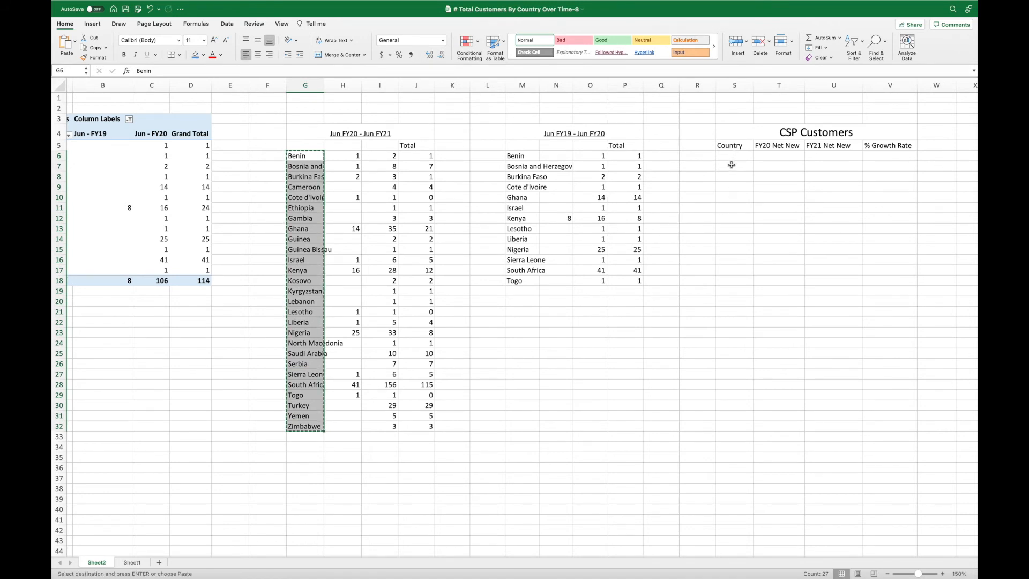
pyautogui.click(728, 156)
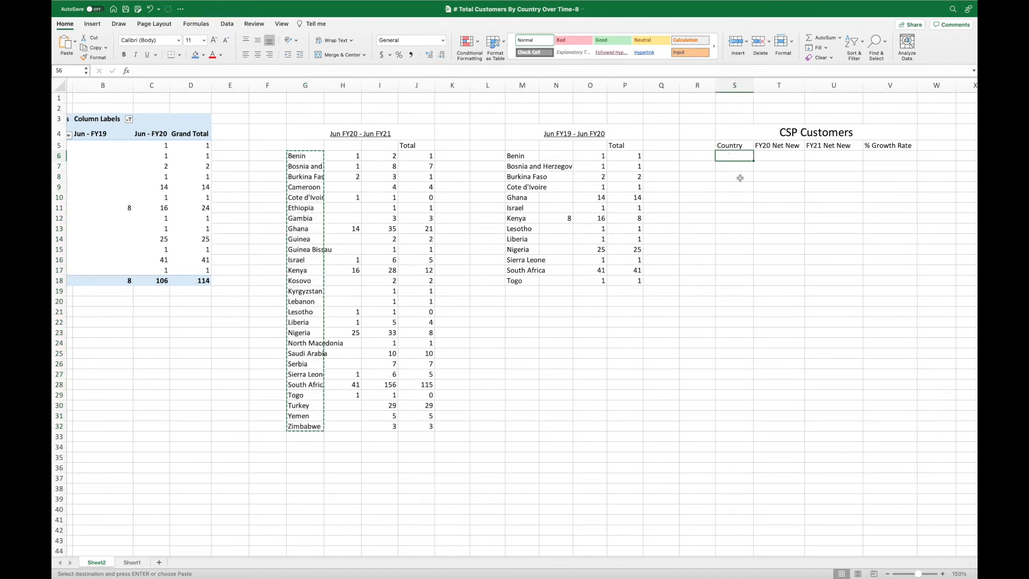
pyautogui.hotkey('ctrl', 'v')
pyautogui.click(779, 239)
# Step: Fill the header row S5:V5 with grey and the CSP Customers title with light blue
pyautogui.moveTo(742, 145); pyautogui.dragTo(892, 145)
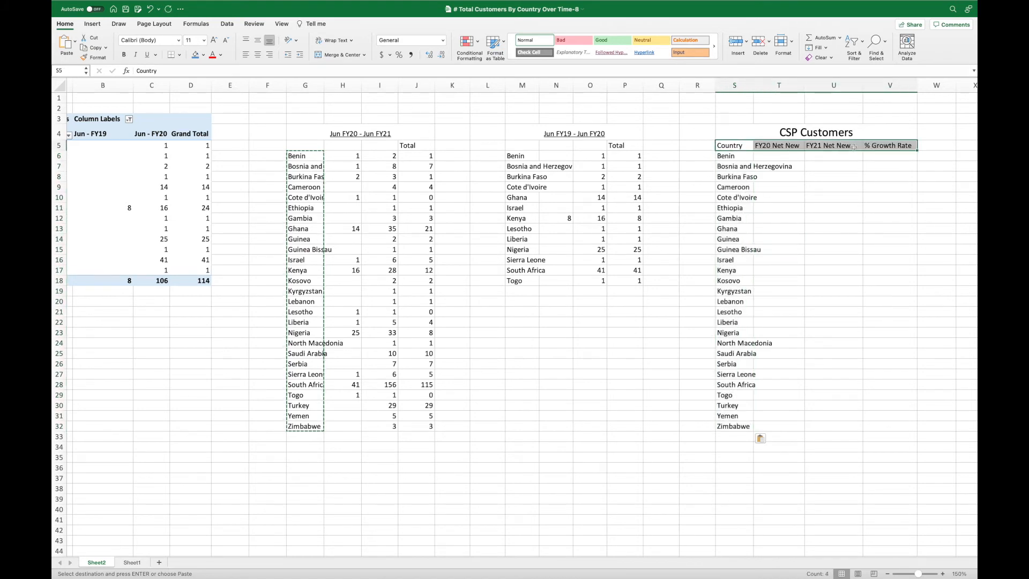
pyautogui.click(203, 55)
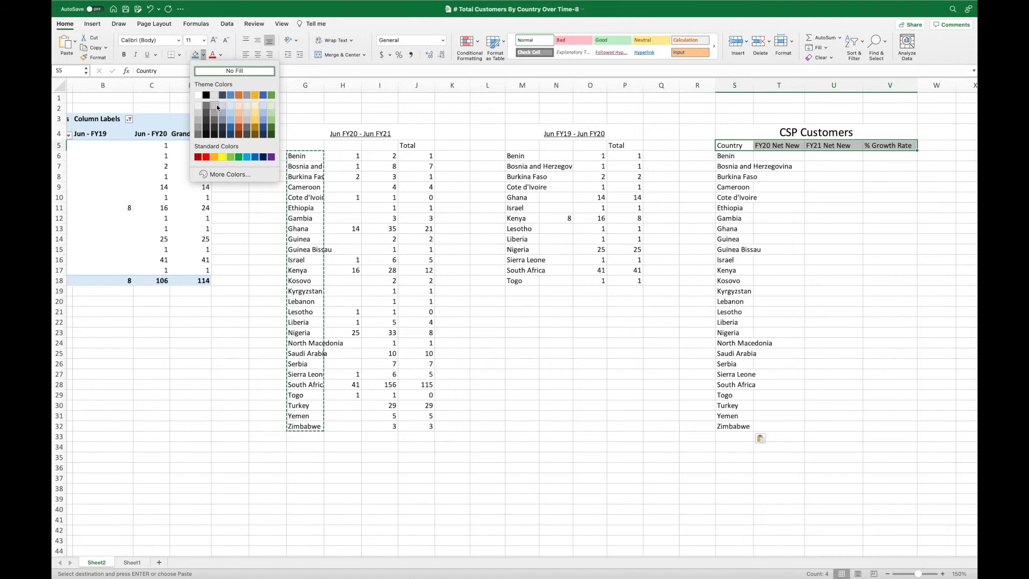
pyautogui.click(219, 97)
pyautogui.click(852, 228)
pyautogui.click(765, 131)
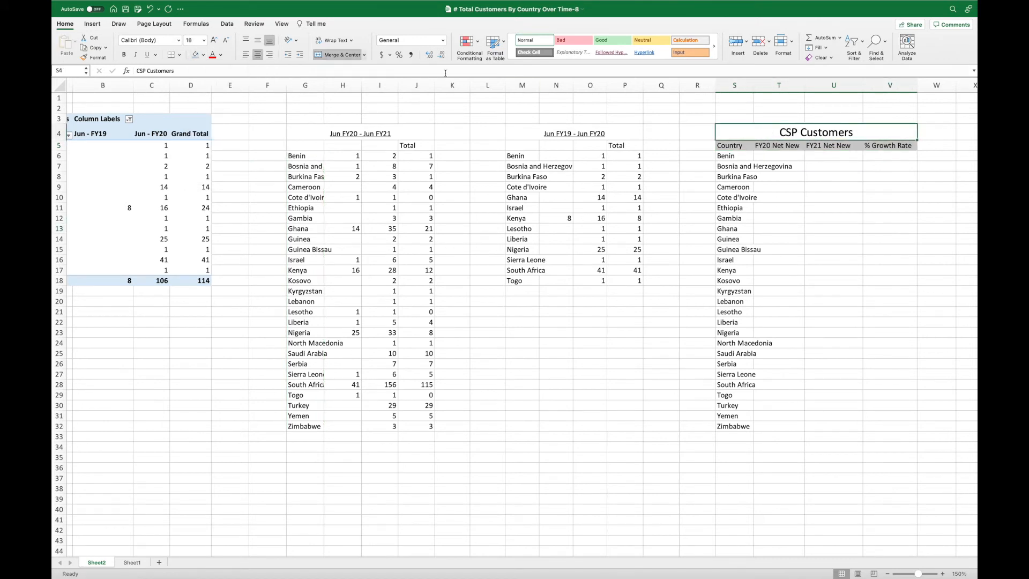
pyautogui.click(203, 55)
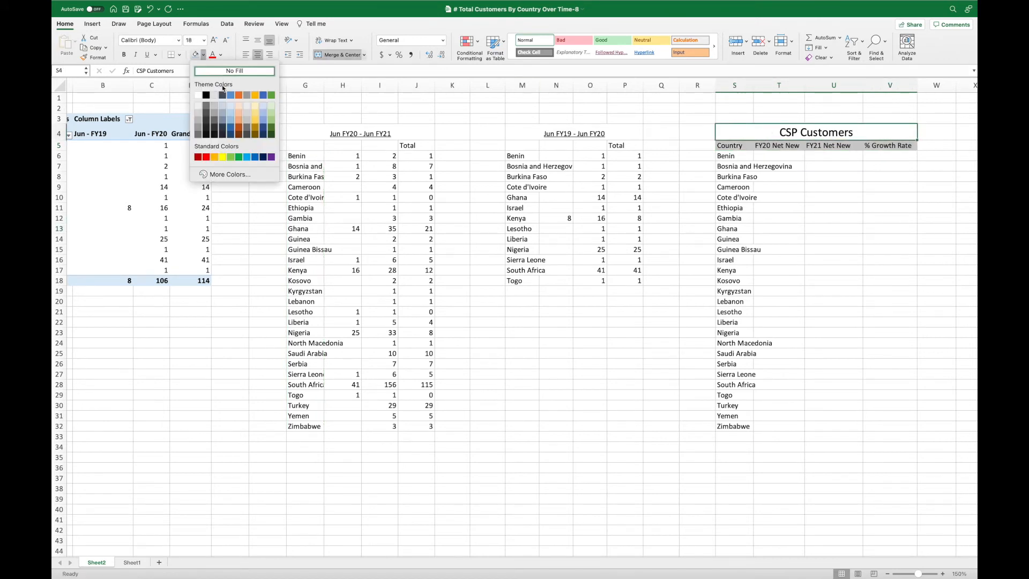
pyautogui.click(231, 107)
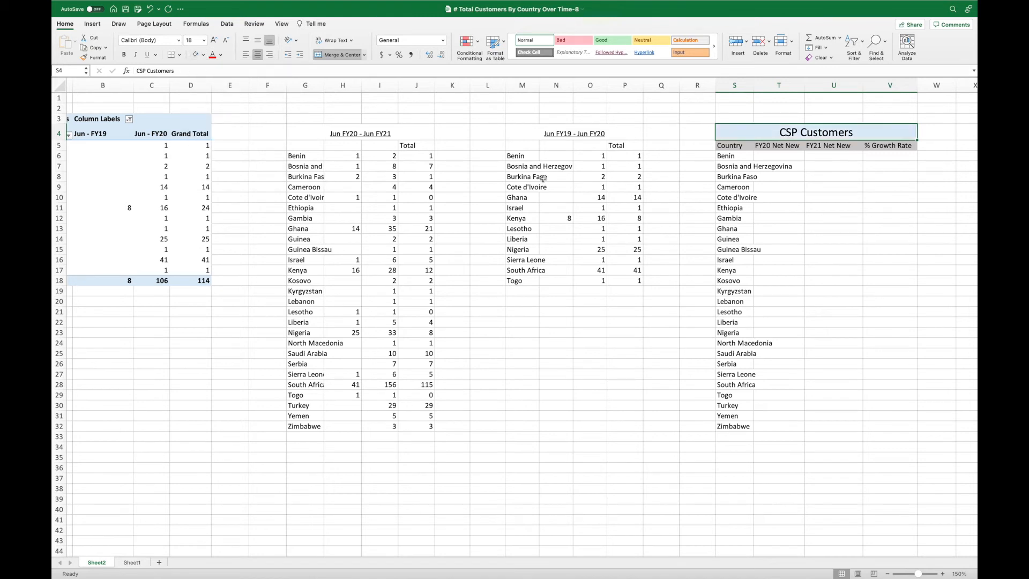
pyautogui.click(760, 240)
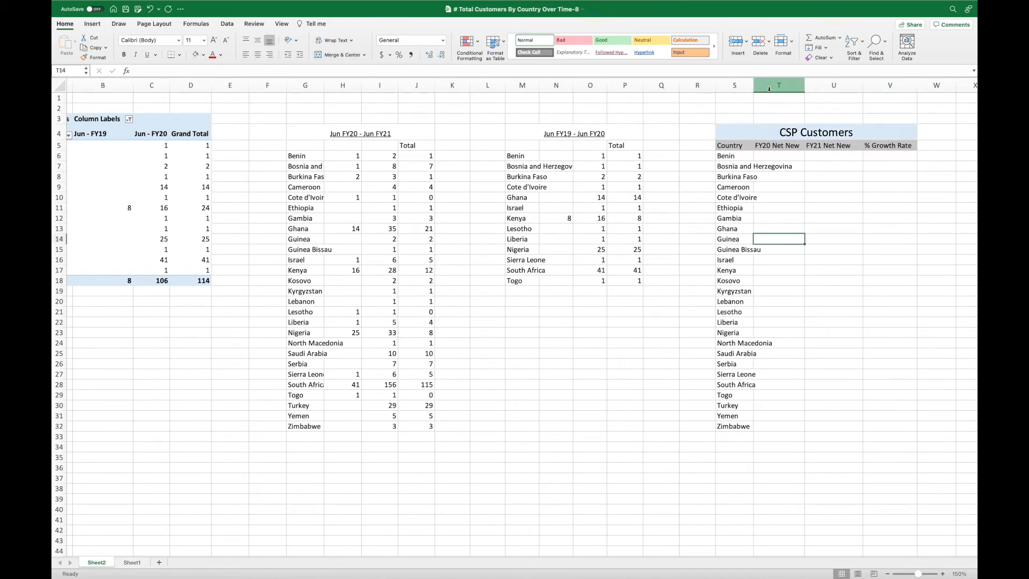
# Step: Widen column S to about 18.67 so the country names fit
pyautogui.moveTo(753, 86); pyautogui.dragTo(795, 87)
pyautogui.hscroll(-3, 879, 243)
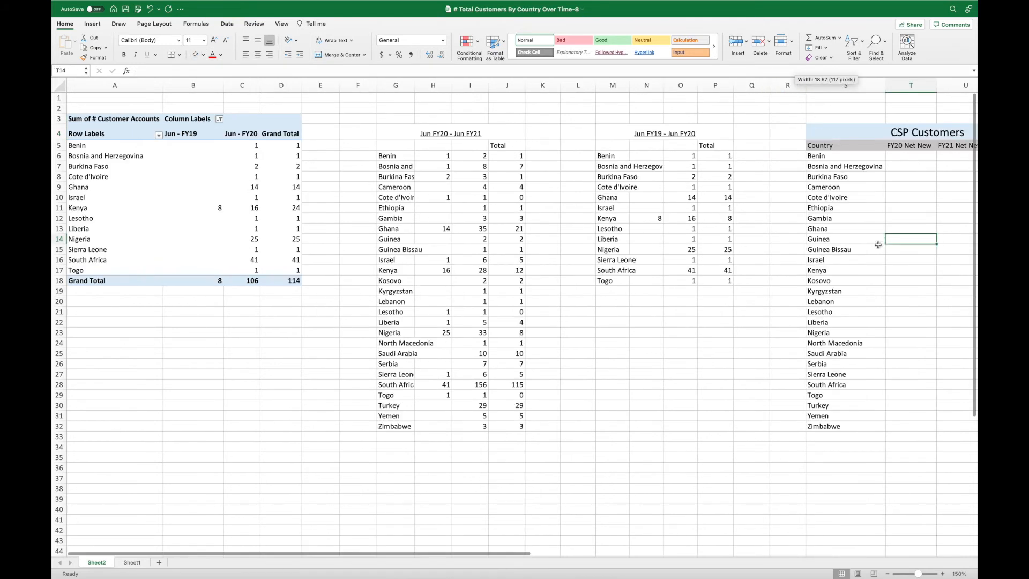
pyautogui.hscroll(5, 878, 244)
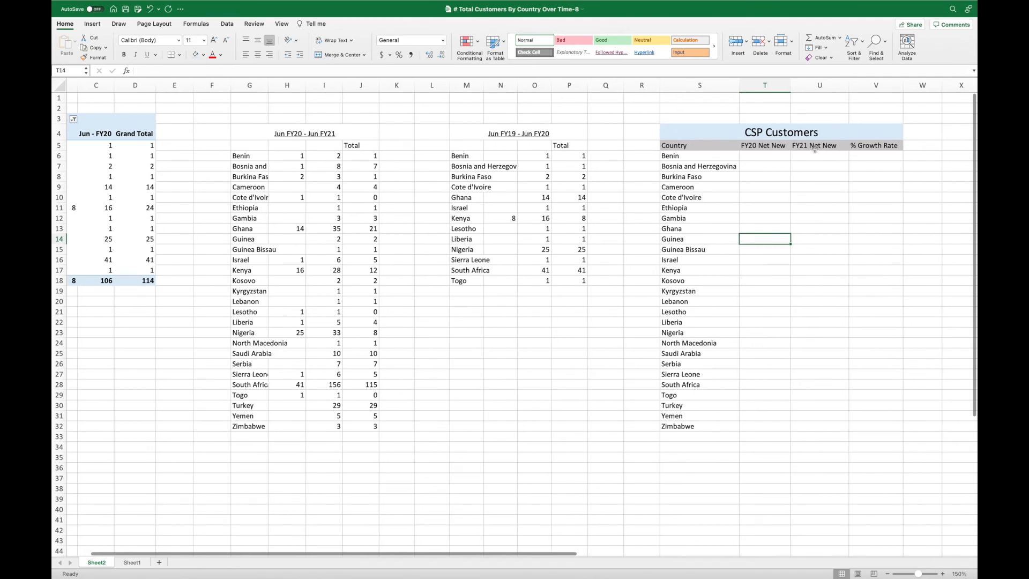
# Step: Copy the Jun FY20 - Jun FY21 totals in J6:J32 and paste them as values under FY21 Net New from U6
pyautogui.click(814, 155)
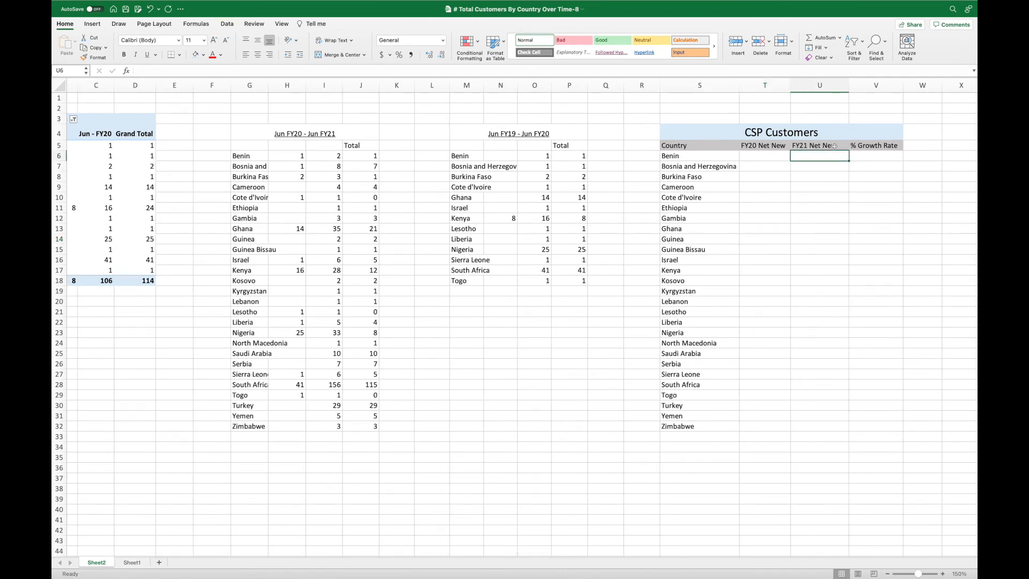
pyautogui.click(454, 201)
pyautogui.hscroll(-1, 317, 197)
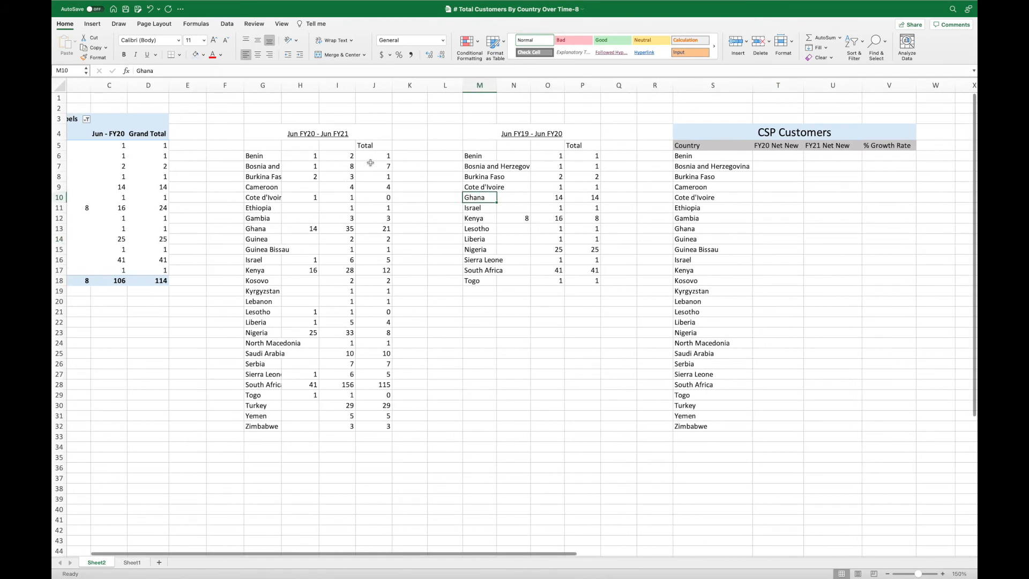
pyautogui.moveTo(375, 156); pyautogui.dragTo(379, 422)
pyautogui.press('cmd+c')
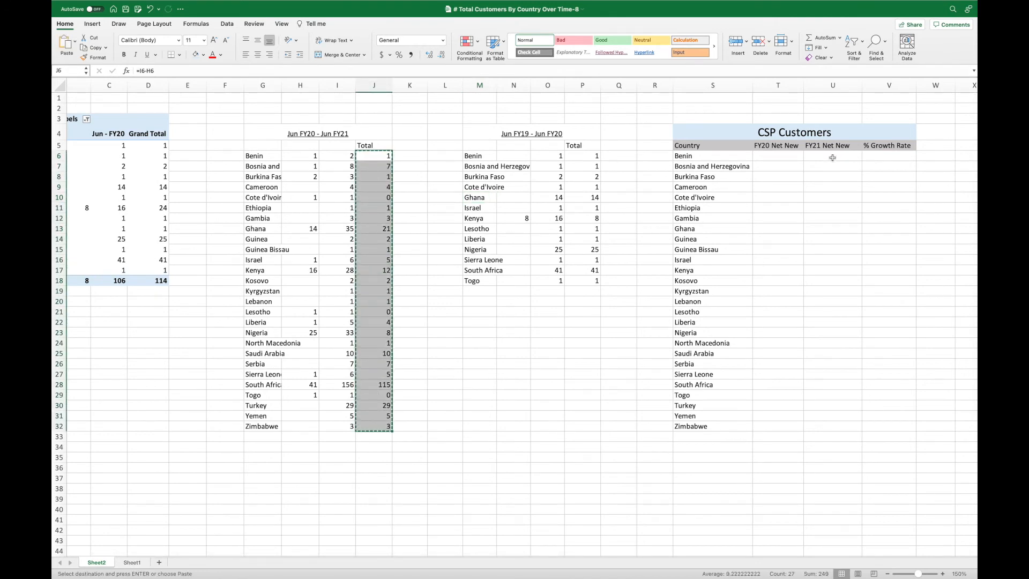
pyautogui.click(832, 156)
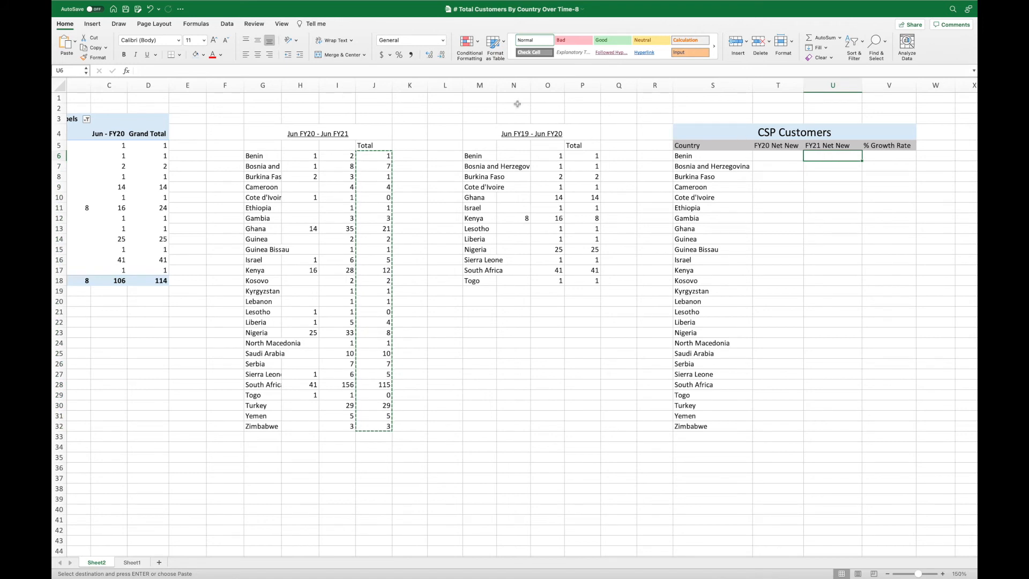
pyautogui.click(76, 43)
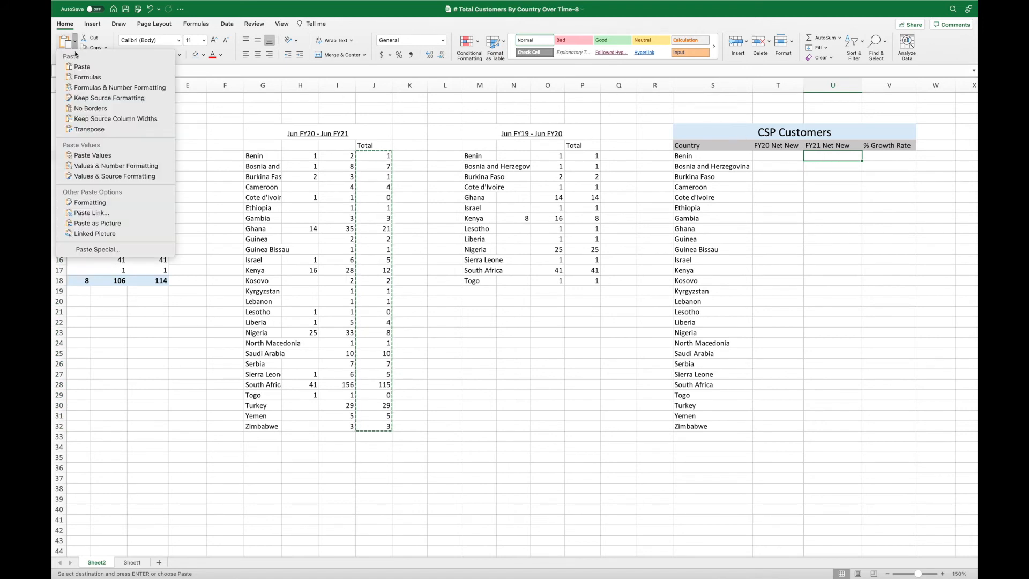
pyautogui.click(90, 156)
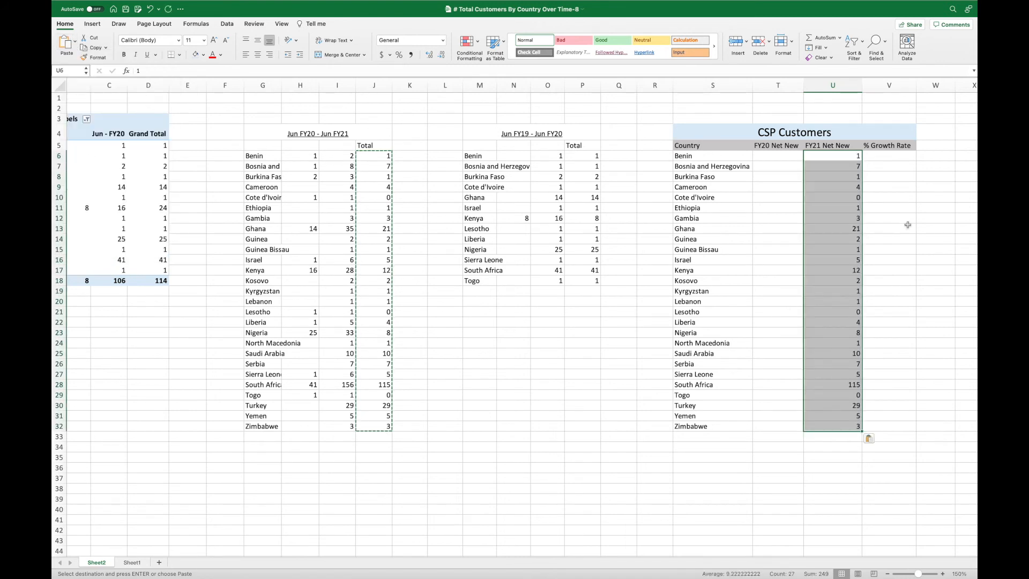
pyautogui.click(908, 225)
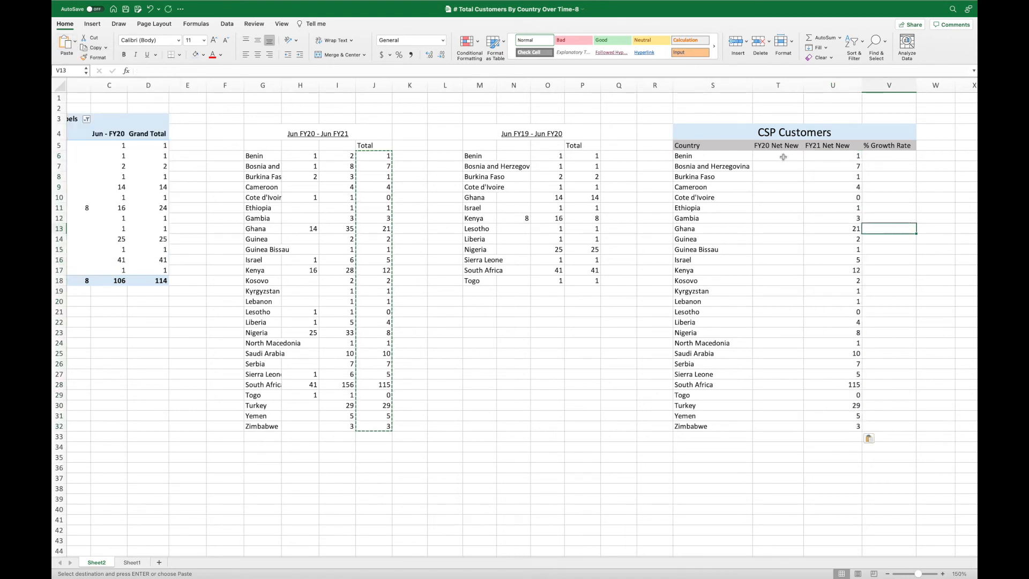
# Step: Enter the FY20 Net New values: Benin 1, Bosnia and Herzegovina 1, Burkina Faso 2, Cote d'Ivoire 1, Ghana 14, Israel 1, Kenya 8
pyautogui.click(783, 156)
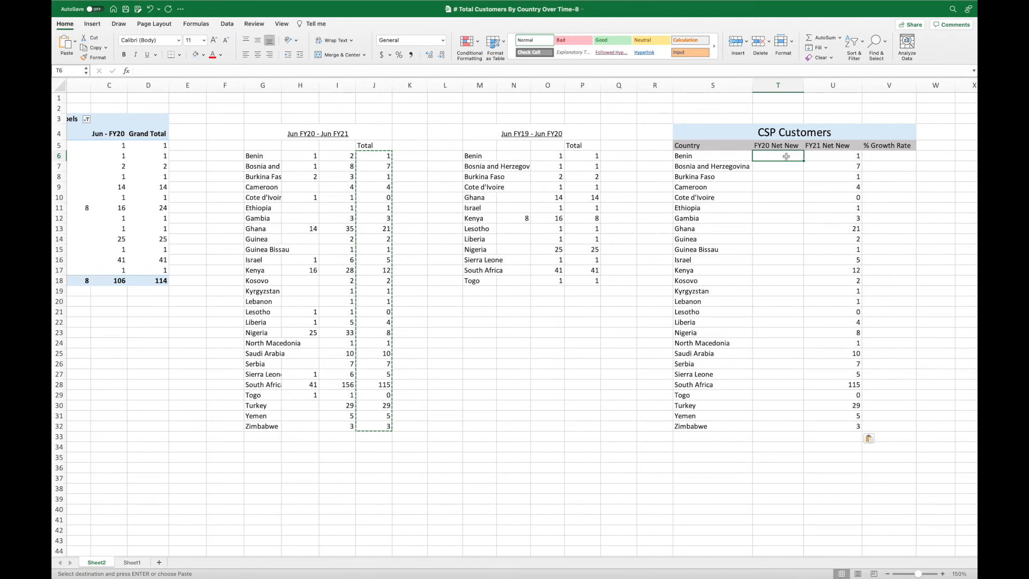
pyautogui.write('1')
pyautogui.press('Return')
pyautogui.write('1')
pyautogui.press('Return')
pyautogui.write('2')
pyautogui.press('Return')
pyautogui.press('Return')
pyautogui.write('1')
pyautogui.press('Return')
pyautogui.press('Return')
pyautogui.press('Return')
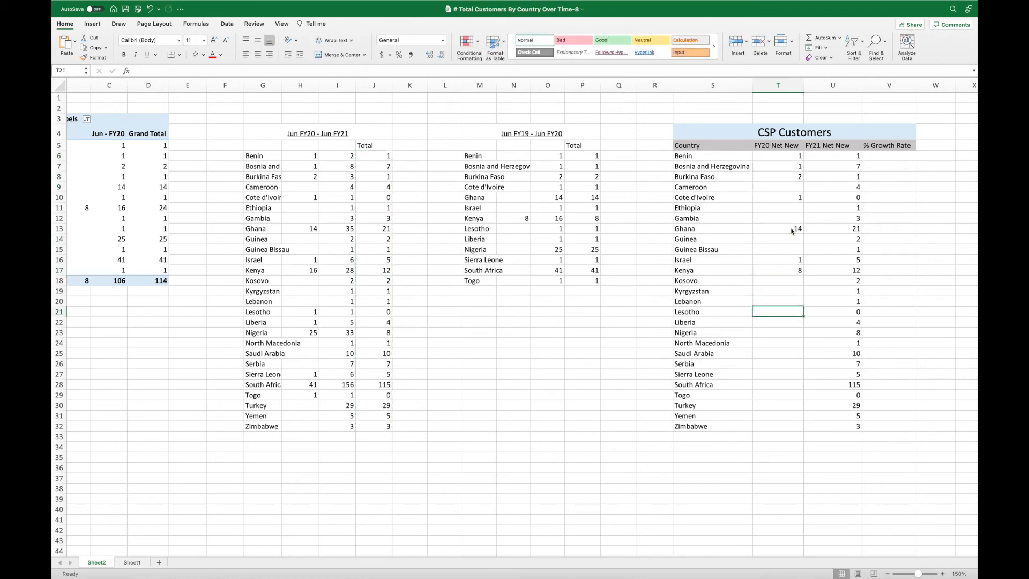
# Step: Enter the remaining FY20 Net New values: Lesotho 1, Liberia 1, Nigeria 25, Sierra Leone 1, South Africa 41, Togo 1
pyautogui.press('Return')
pyautogui.press('Return')
pyautogui.press('Return')
pyautogui.write('1')
pyautogui.press('Return')
pyautogui.write('41')
pyautogui.press('Return')
pyautogui.write('1')
pyautogui.click(832, 456)
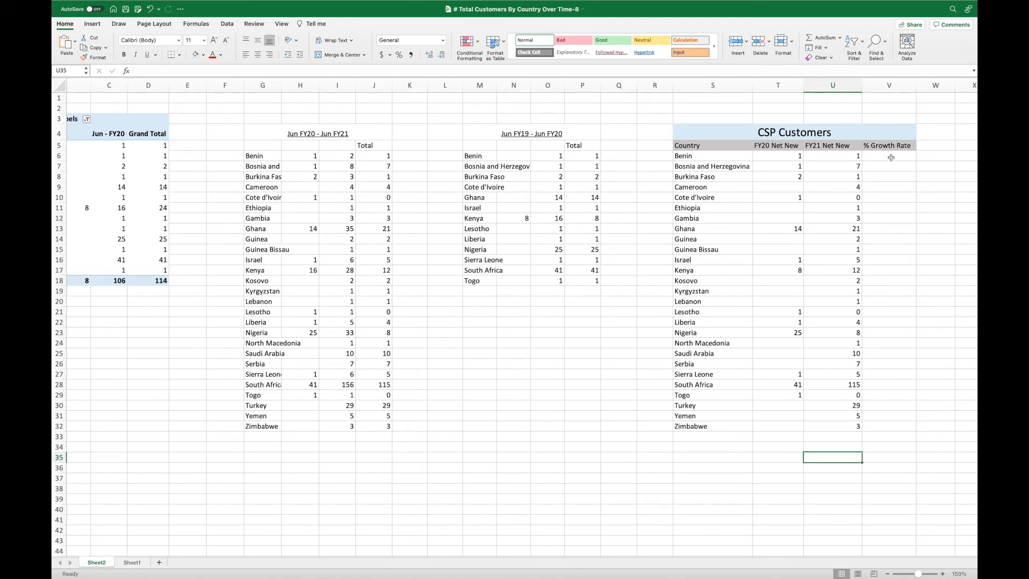
# Step: Calculate Benin's growth rate in V6 with =((U6-T6)/T6) and fill the formula down to Zimbabwe in row 32
pyautogui.doubleClick(891, 157)
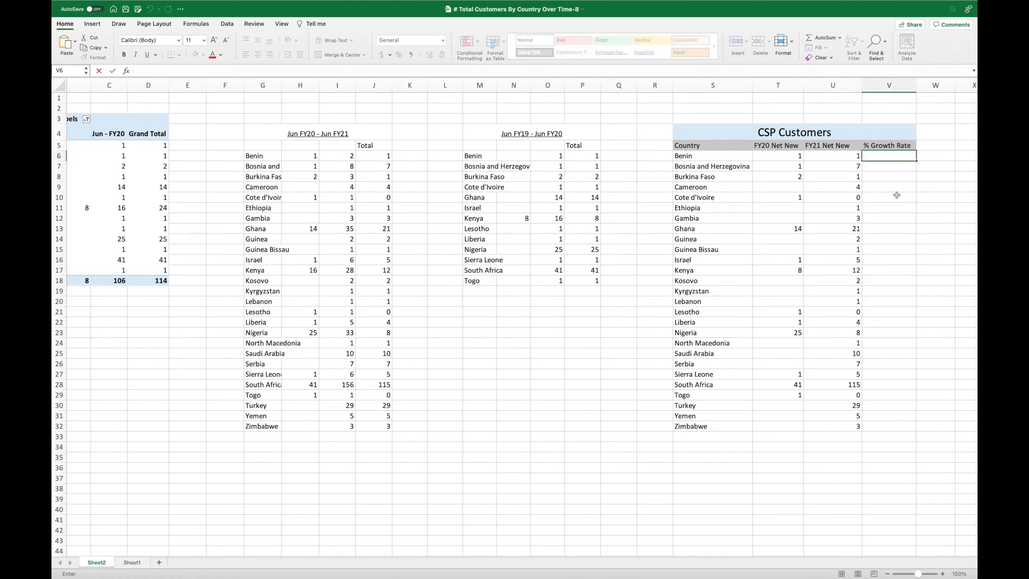
pyautogui.write('=((')
pyautogui.click(838, 157)
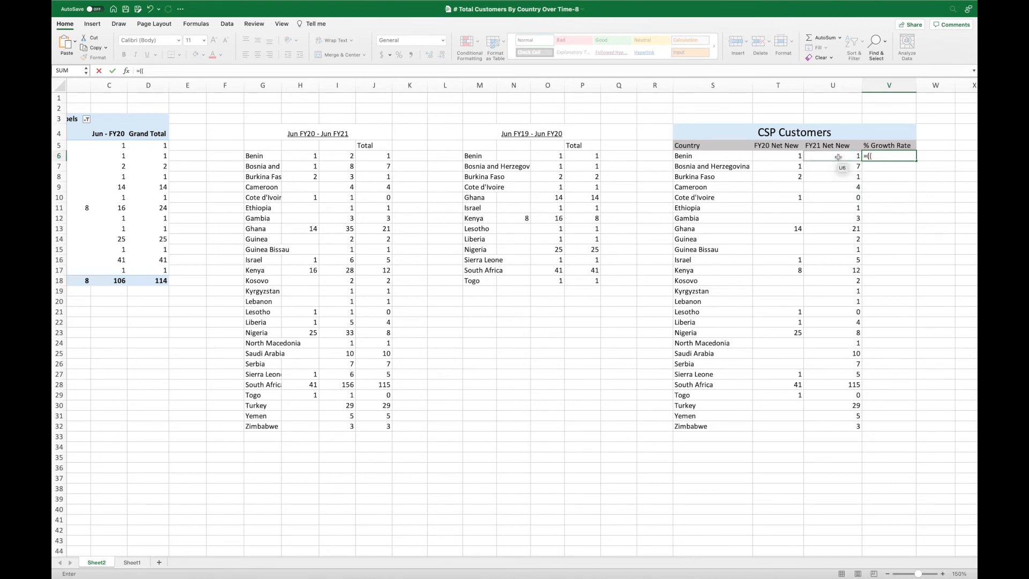
pyautogui.write('-')
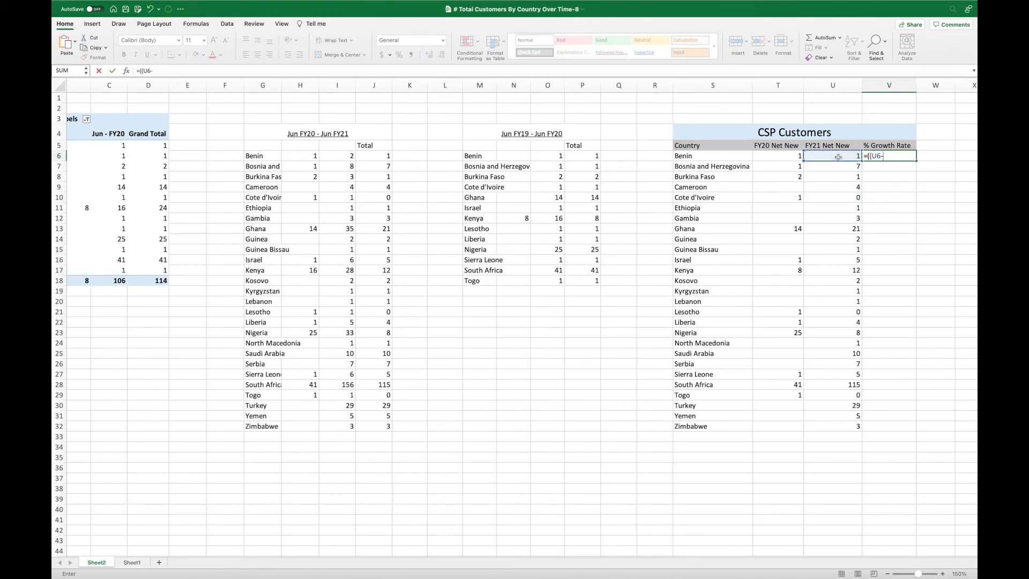
pyautogui.click(785, 157)
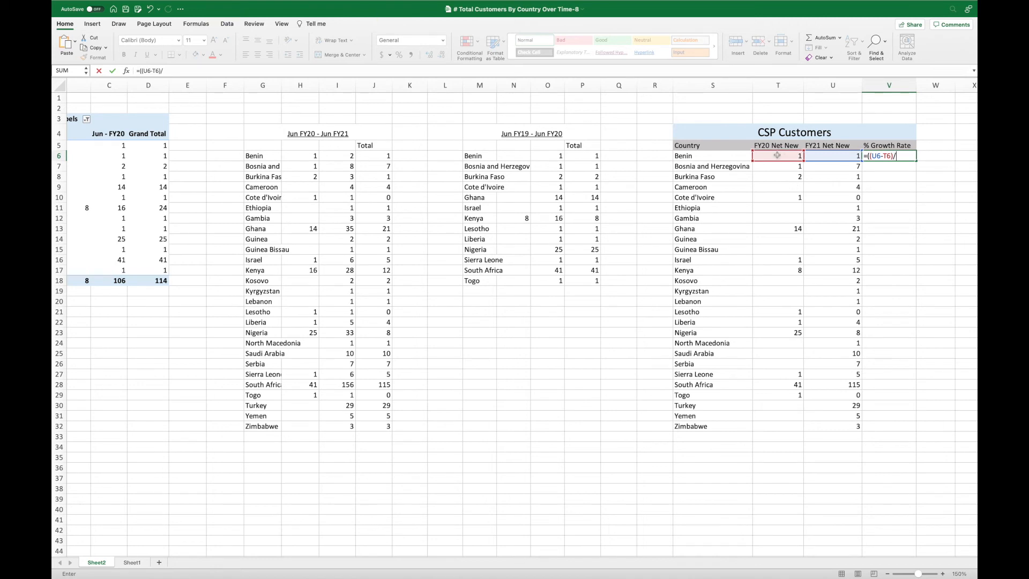
pyautogui.click(783, 159)
pyautogui.write(')')
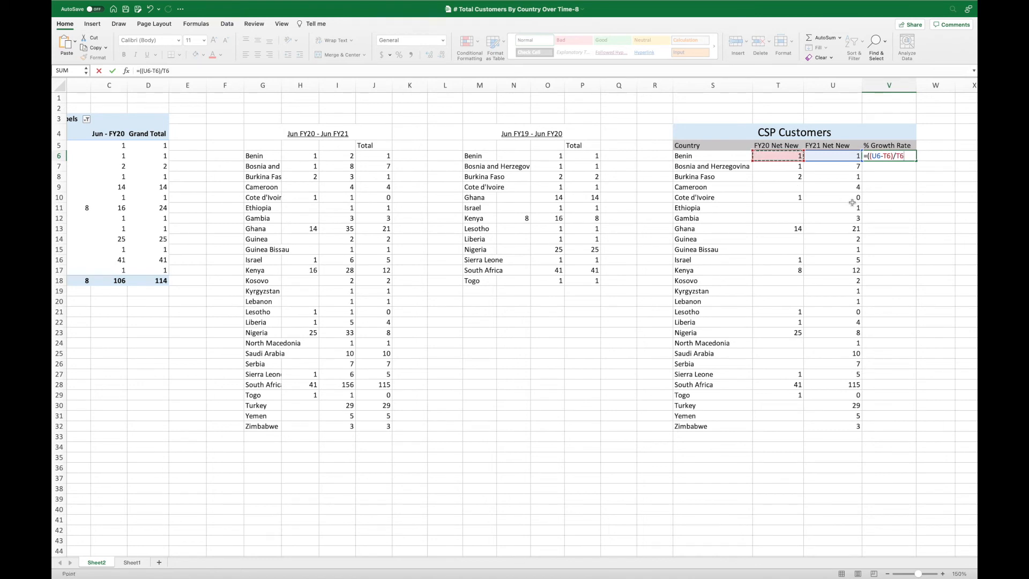
pyautogui.press('Return')
pyautogui.click(905, 158)
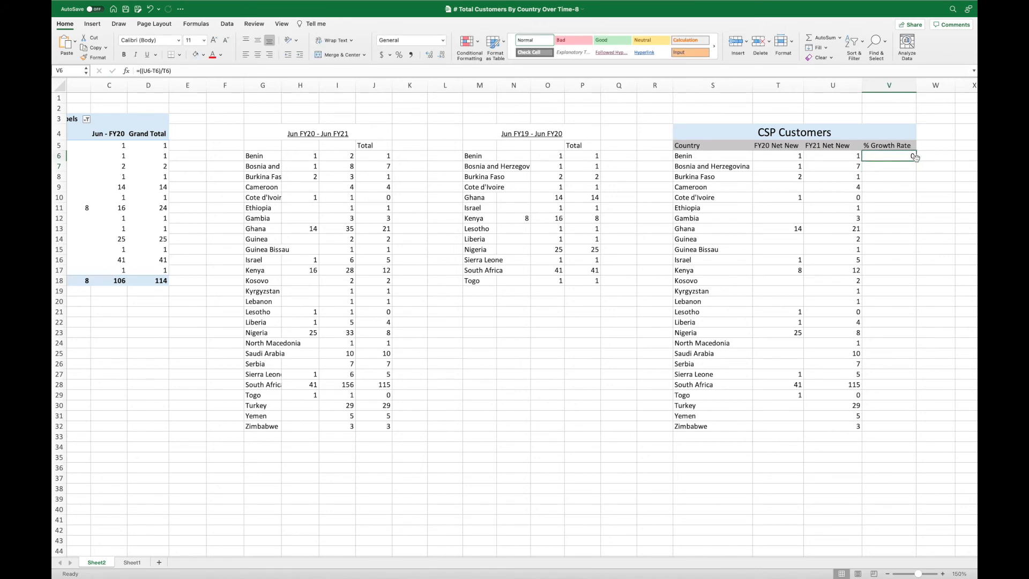
pyautogui.moveTo(916, 160); pyautogui.dragTo(919, 427)
pyautogui.click(943, 393)
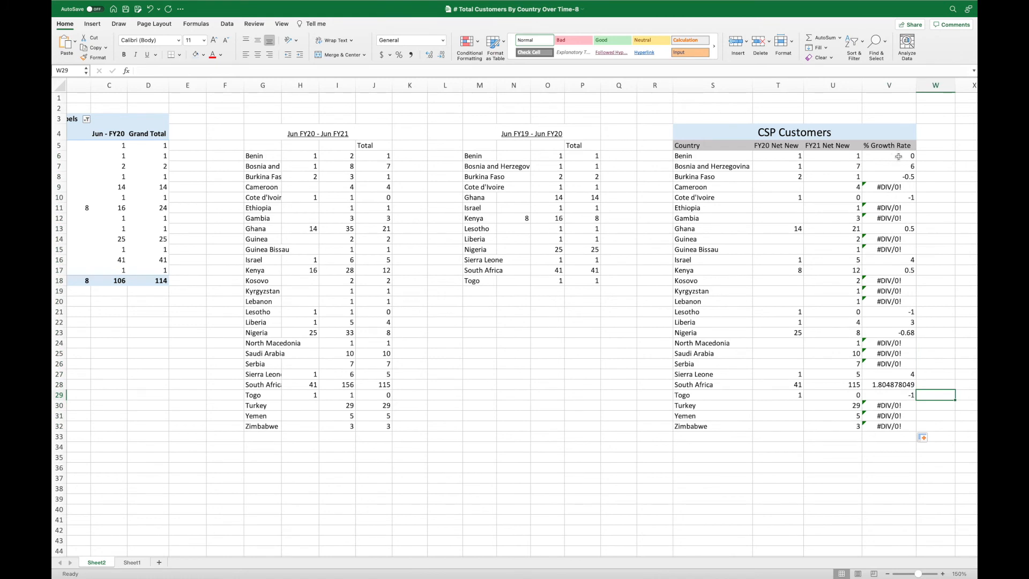
# Step: Format the % Growth Rate values in V6:V32 as percentages
pyautogui.moveTo(887, 157); pyautogui.dragTo(888, 424)
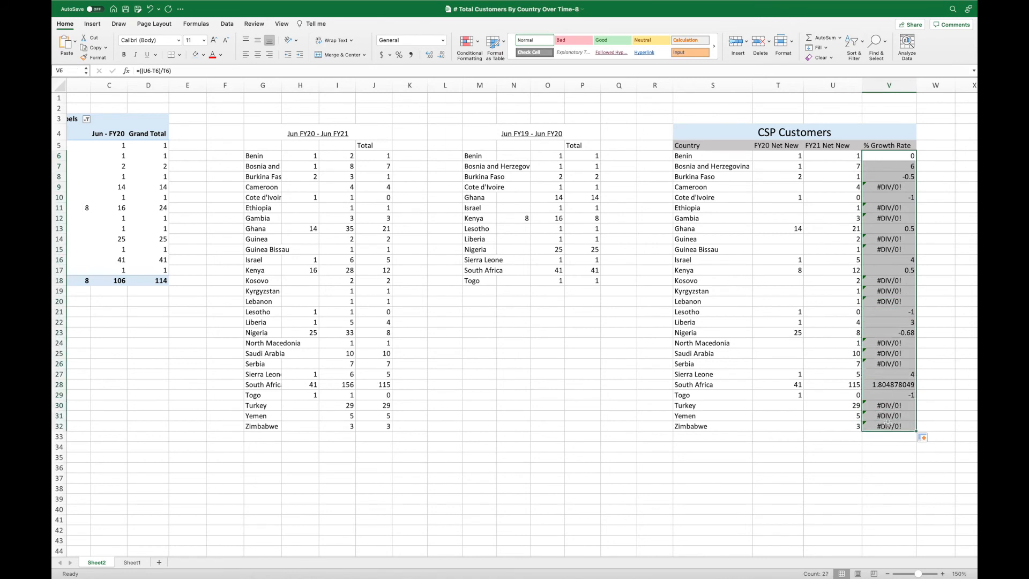
pyautogui.click(399, 55)
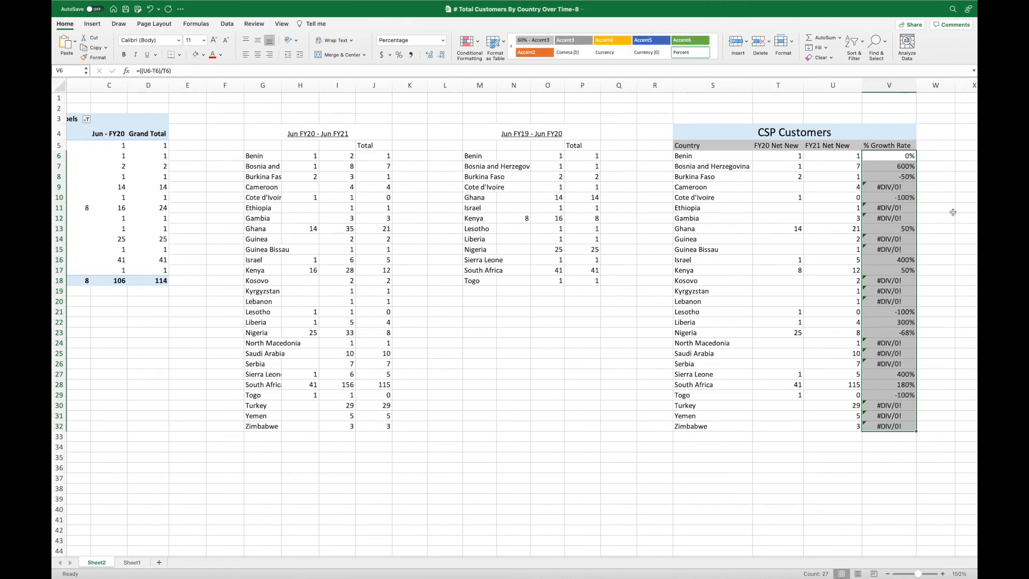
# Step: Clear the #DIV/0! growth rates for Cameroon, Ethiopia, Gambia, Guinea, Guinea Bissau, Kosovo, Kyrgyzstan and Lebanon in the CSP Customers table
pyautogui.click(945, 210)
pyautogui.click(892, 189)
pyautogui.press('Delete')
pyautogui.moveTo(891, 207); pyautogui.dragTo(892, 217)
pyautogui.press('Delete')
pyautogui.click(894, 238)
pyautogui.press('Delete')
pyautogui.click(894, 249)
pyautogui.press('Delete')
pyautogui.click(894, 279)
pyautogui.press('Delete')
pyautogui.click(893, 294)
pyautogui.press('Delete')
pyautogui.click(894, 303)
pyautogui.press('Delete')
# Step: Clear the #DIV/0! growth rates for North Macedonia, Saudi Arabia, Serbia, Turkey, Yemen and Zimbabwe
pyautogui.click(892, 343)
pyautogui.press('Delete')
pyautogui.click(892, 353)
pyautogui.press('Delete')
pyautogui.click(893, 364)
pyautogui.press('Delete')
pyautogui.click(893, 406)
pyautogui.press('Delete')
pyautogui.click(893, 416)
pyautogui.press('Delete')
pyautogui.click(893, 427)
pyautogui.press('Delete')
pyautogui.click(896, 436)
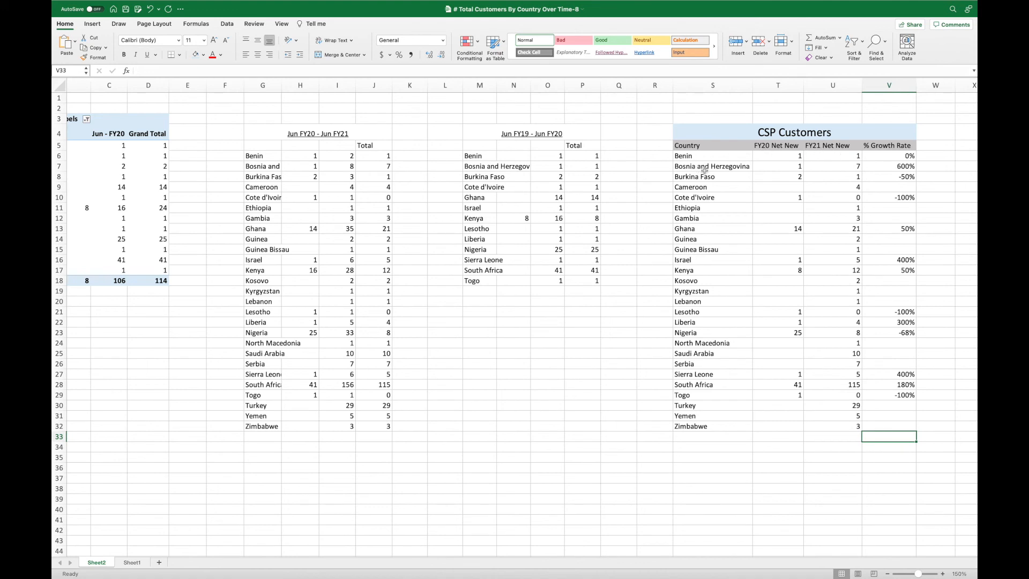
# Step: Inspect Ghana's row and its growth rate formula in V13 without changing it
pyautogui.moveTo(711, 229); pyautogui.dragTo(892, 225)
pyautogui.click(932, 237)
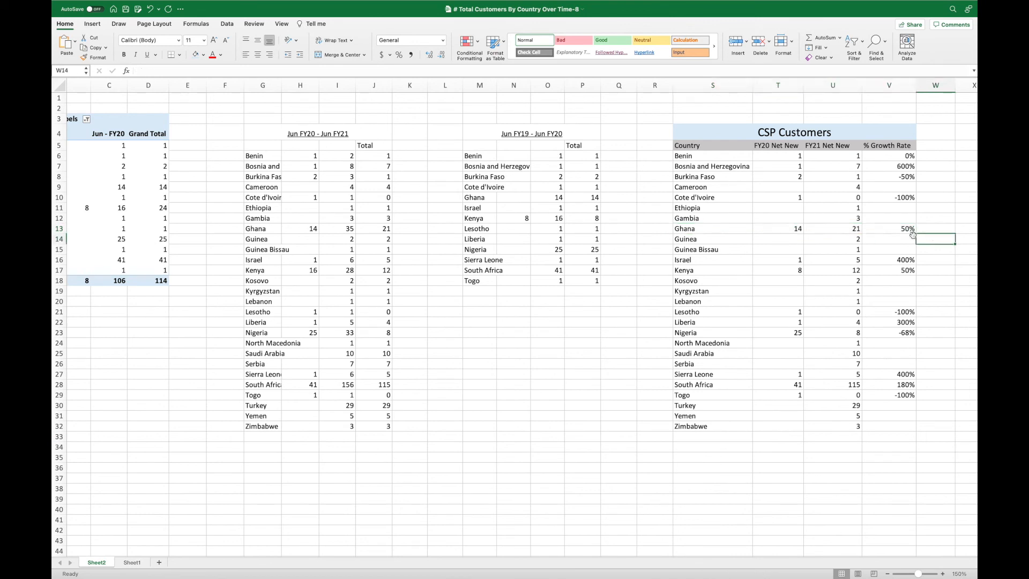
pyautogui.doubleClick(893, 231)
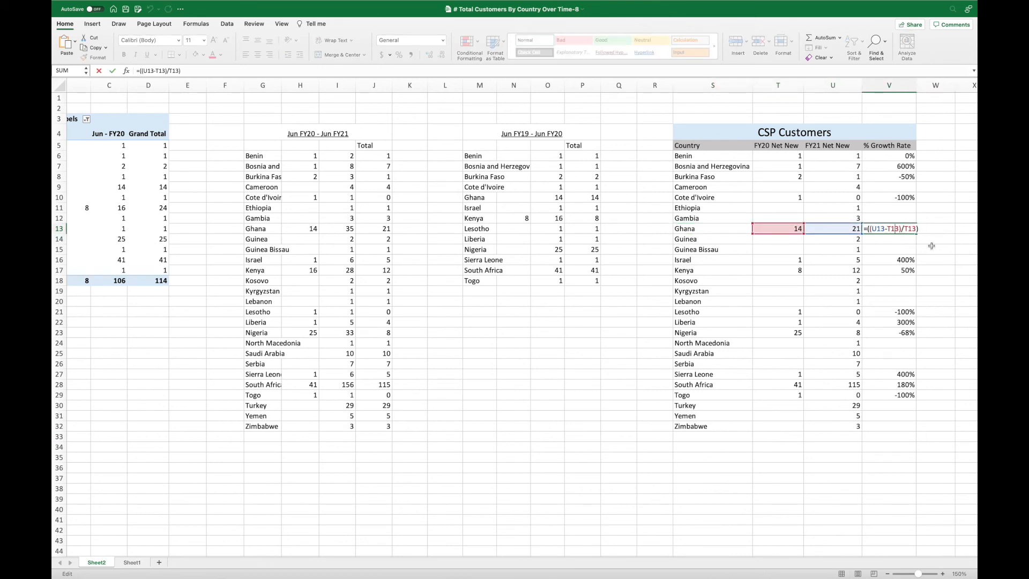
pyautogui.click(932, 245)
# Step: Enter a bold, right-aligned "Total" label in S34 below the country list
pyautogui.hscroll(1, 933, 246)
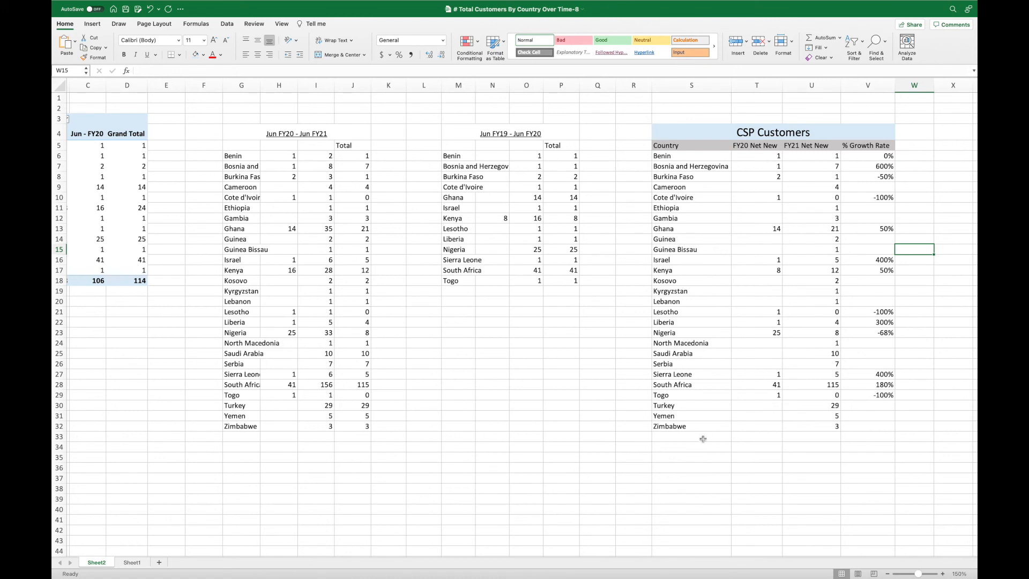
pyautogui.click(690, 448)
pyautogui.press('super+b')
pyautogui.press('super+r')
pyautogui.write('Total')
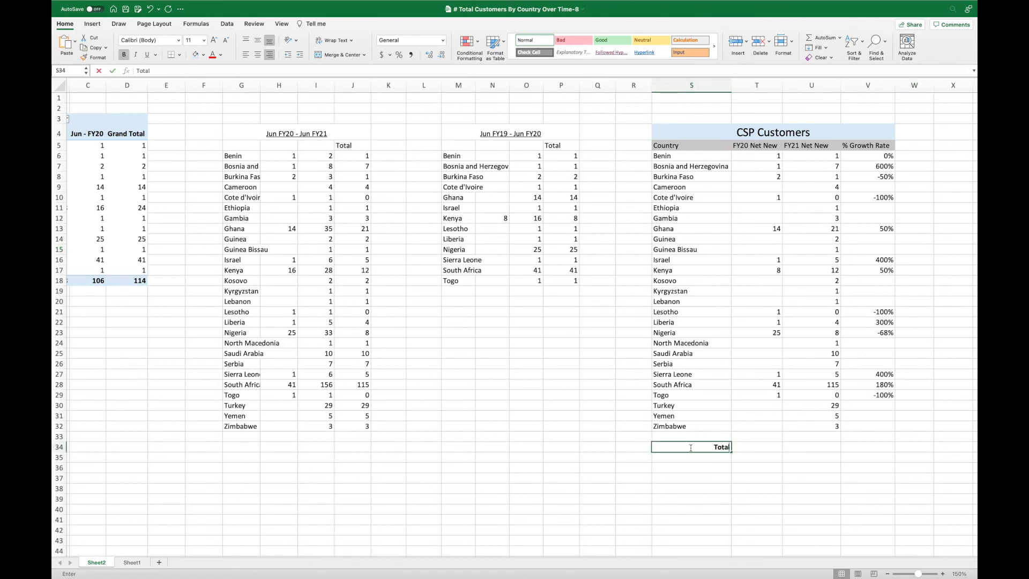
# Step: Total the FY20 Net New column in T34 with a SUM of T6:T33
pyautogui.click(745, 449)
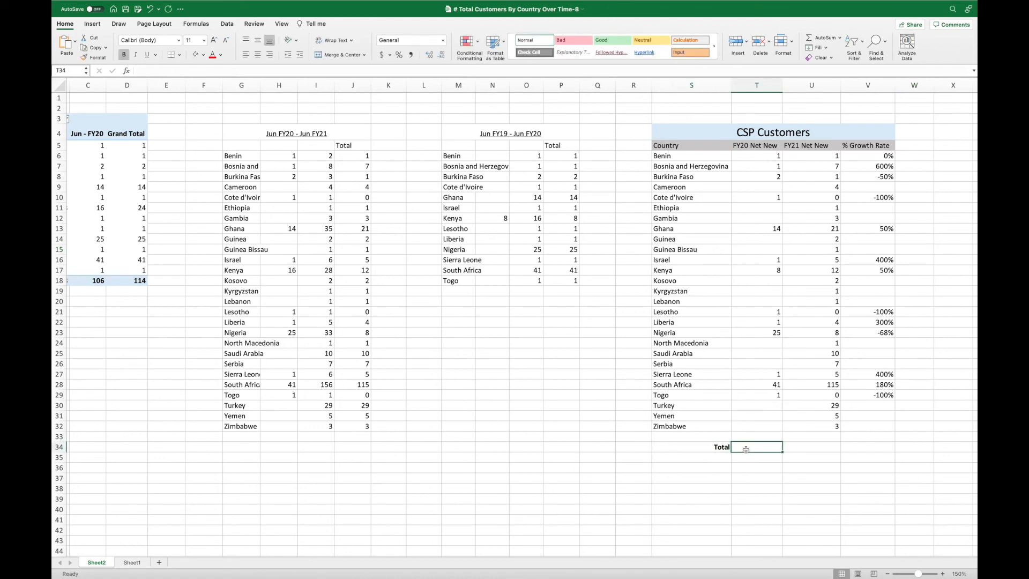
pyautogui.write('+')
pyautogui.write('=SUM(')
pyautogui.moveTo(771, 156); pyautogui.dragTo(762, 433)
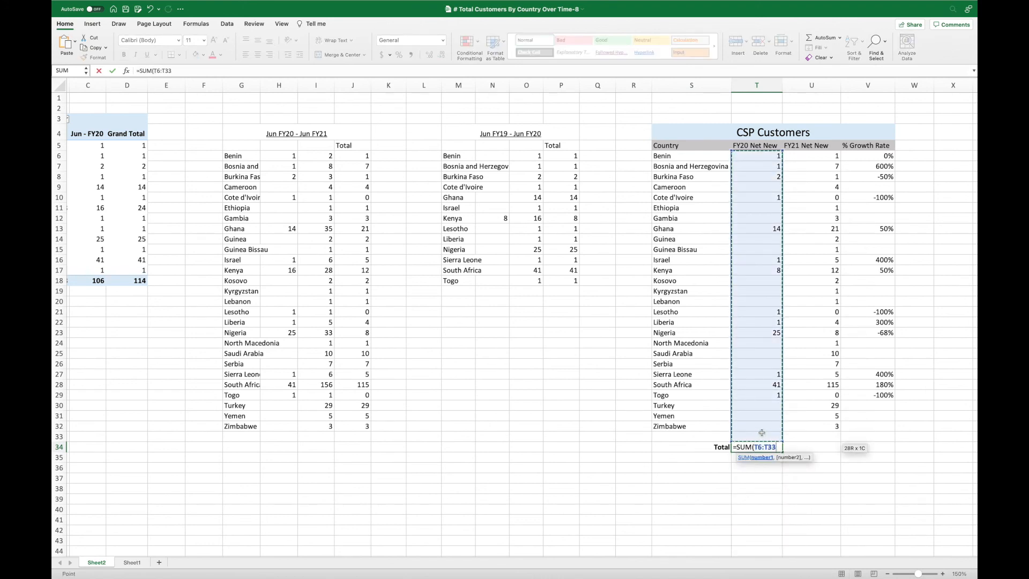
pyautogui.press('Return')
# Step: Total the FY21 Net New column in U34 with =SUM(U6:U32)
pyautogui.click(802, 446)
pyautogui.write('=SUM(')
pyautogui.moveTo(805, 159); pyautogui.dragTo(809, 430)
pyautogui.write(')')
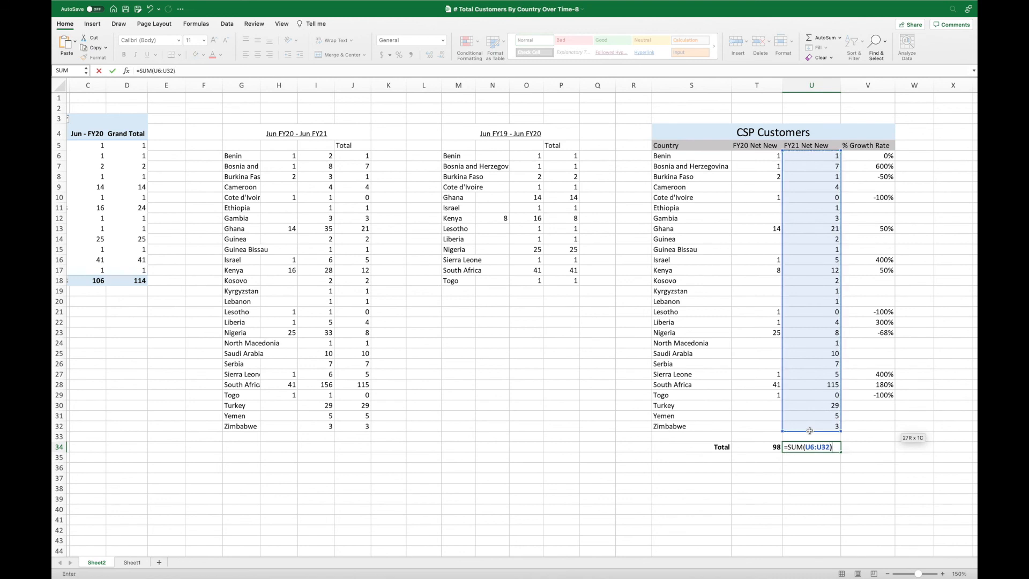
pyautogui.press('Return')
# Step: Calculate the overall growth rate in V34 of the Total row with =((U34-T34)/T34)
pyautogui.click(866, 445)
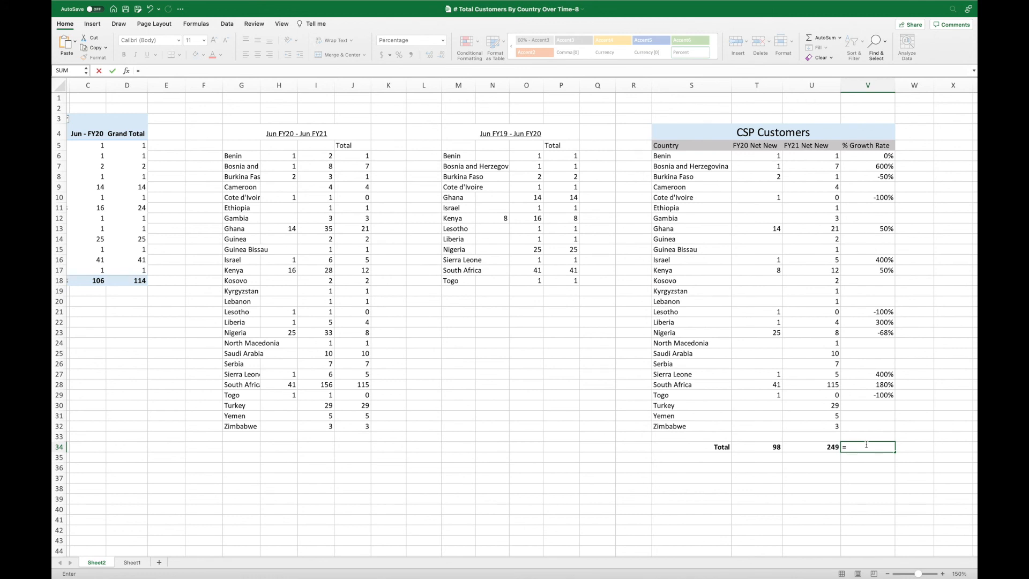
pyautogui.write('=((')
pyautogui.click(825, 449)
pyautogui.write('/')
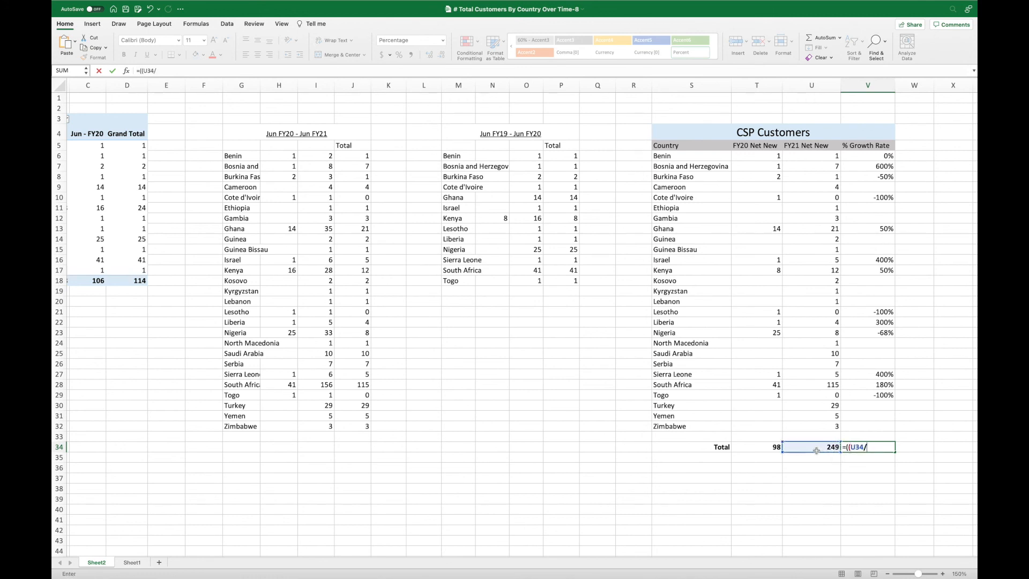
pyautogui.click(772, 449)
pyautogui.write(')')
pyautogui.press('BackSpace')
pyautogui.press('BackSpace')
pyautogui.press('BackSpace')
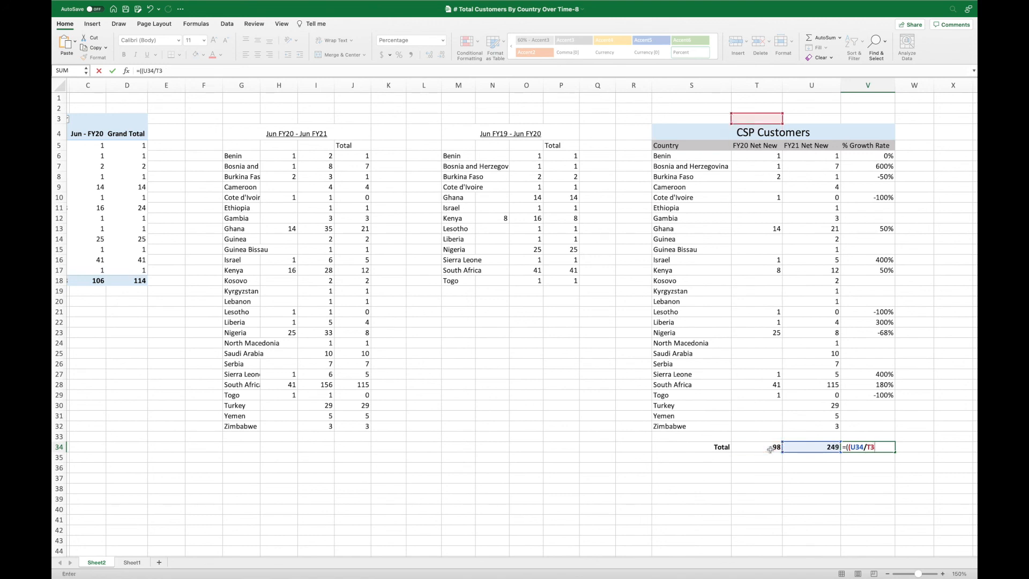
pyautogui.write('-')
pyautogui.click(761, 449)
pyautogui.write(')/')
pyautogui.click(758, 450)
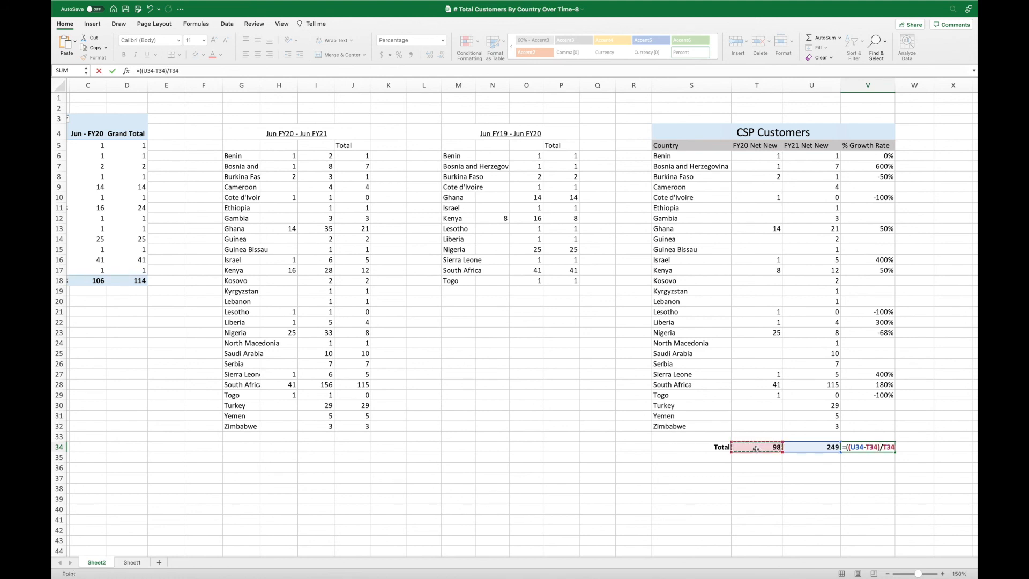
pyautogui.press('Return')
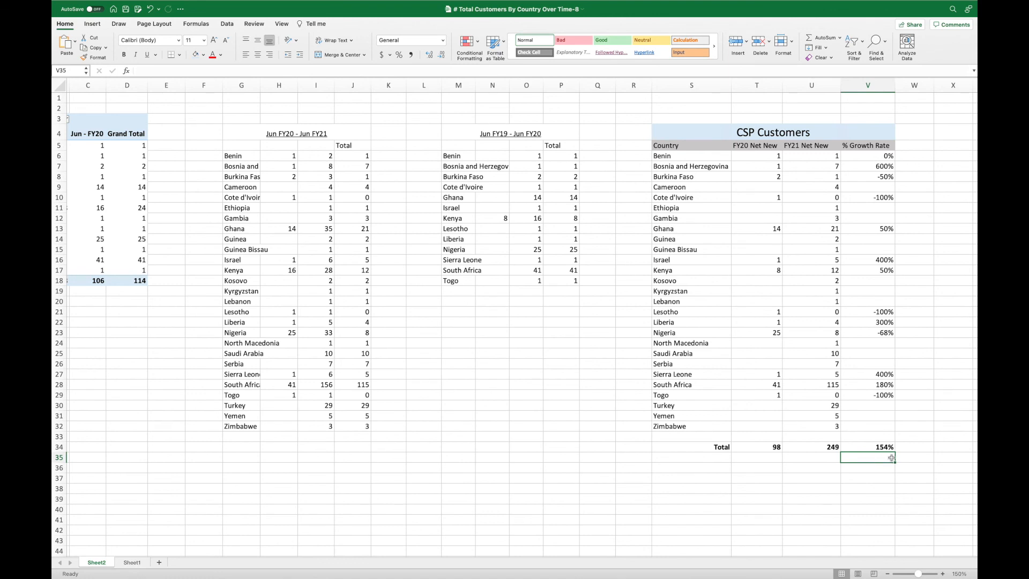
# Step: Review the FY21 Net New and % Growth Rate columns, comparing both years' values for Israel and South Africa
pyautogui.click(806, 156)
pyautogui.click(820, 178)
pyautogui.click(815, 159)
pyautogui.moveTo(815, 160); pyautogui.dragTo(820, 424)
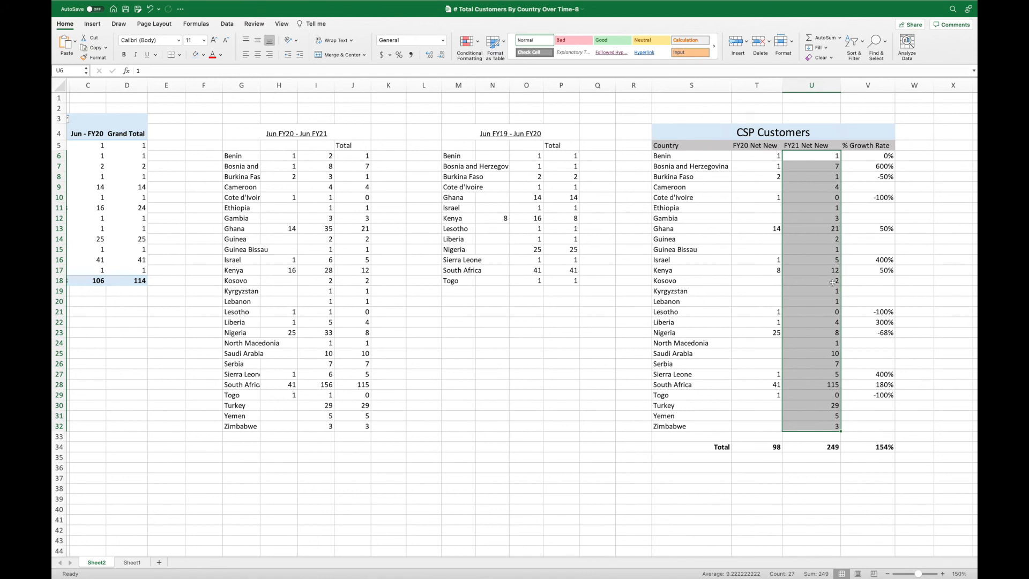
pyautogui.click(901, 258)
pyautogui.moveTo(882, 161); pyautogui.dragTo(882, 210)
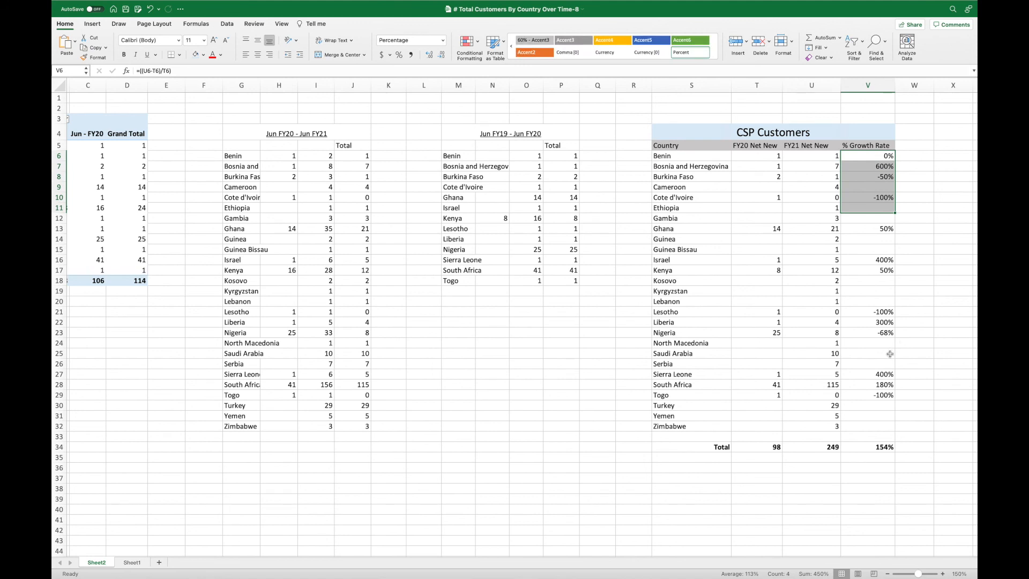
pyautogui.click(892, 364)
pyautogui.click(884, 260)
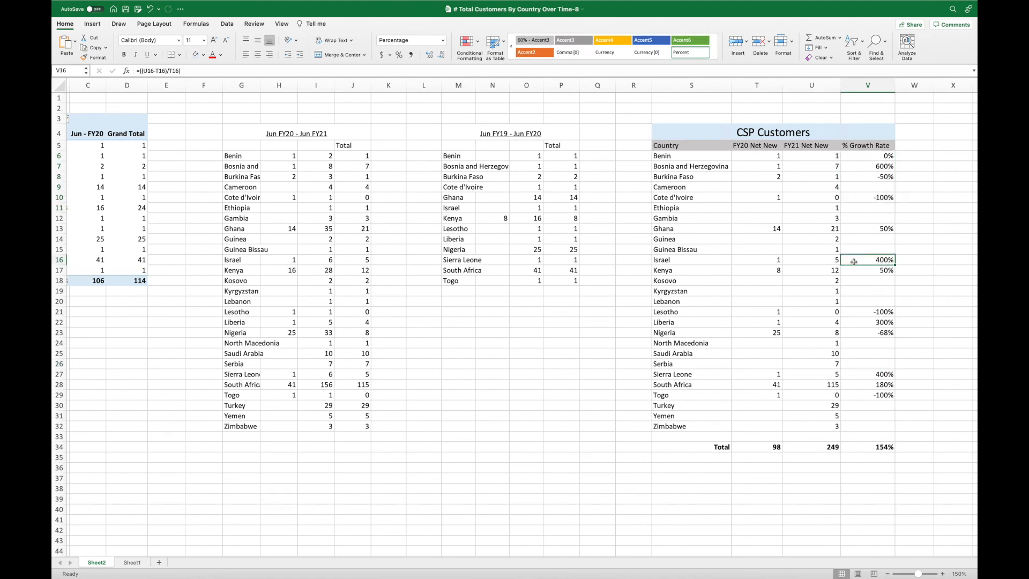
pyautogui.click(773, 261)
pyautogui.click(805, 259)
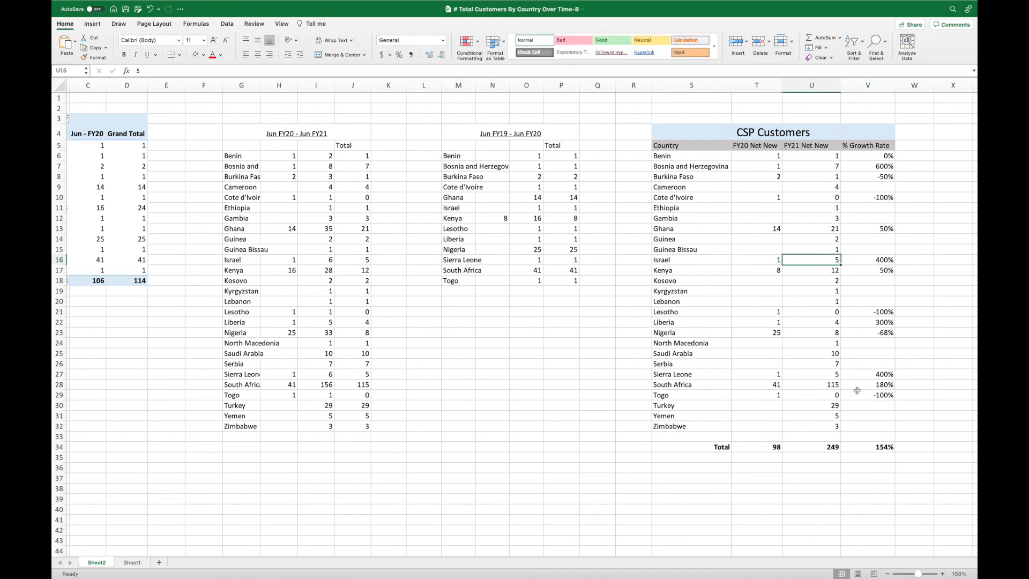
pyautogui.click(885, 384)
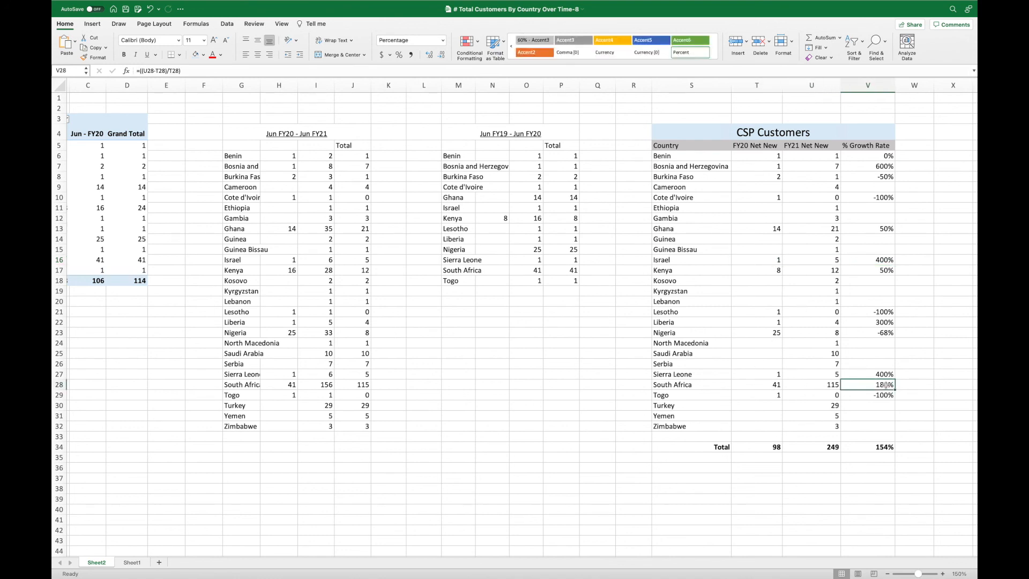
pyautogui.click(771, 385)
pyautogui.click(810, 386)
# Step: Sort the CSP Customers rows by FY21 Net New (U6:U32) from largest to smallest, expanding the selection to the whole table
pyautogui.moveTo(805, 156); pyautogui.dragTo(819, 425)
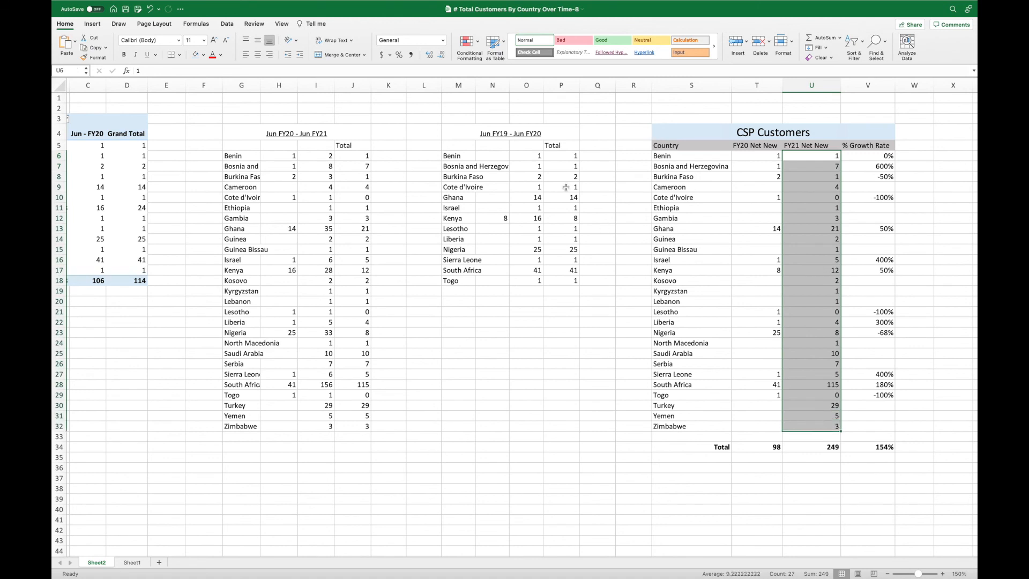
pyautogui.click(321, 24)
pyautogui.write('sort')
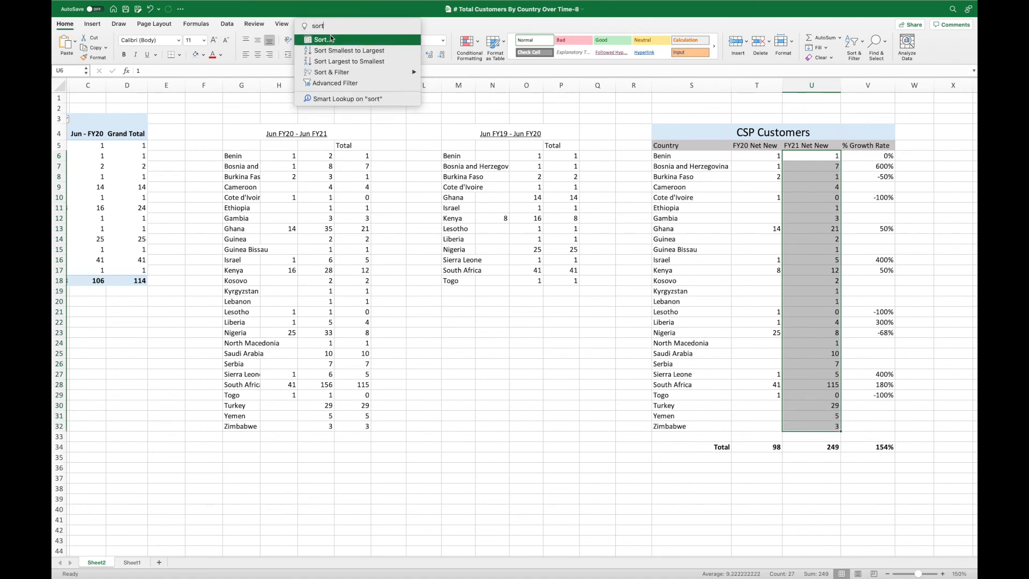
pyautogui.click(342, 63)
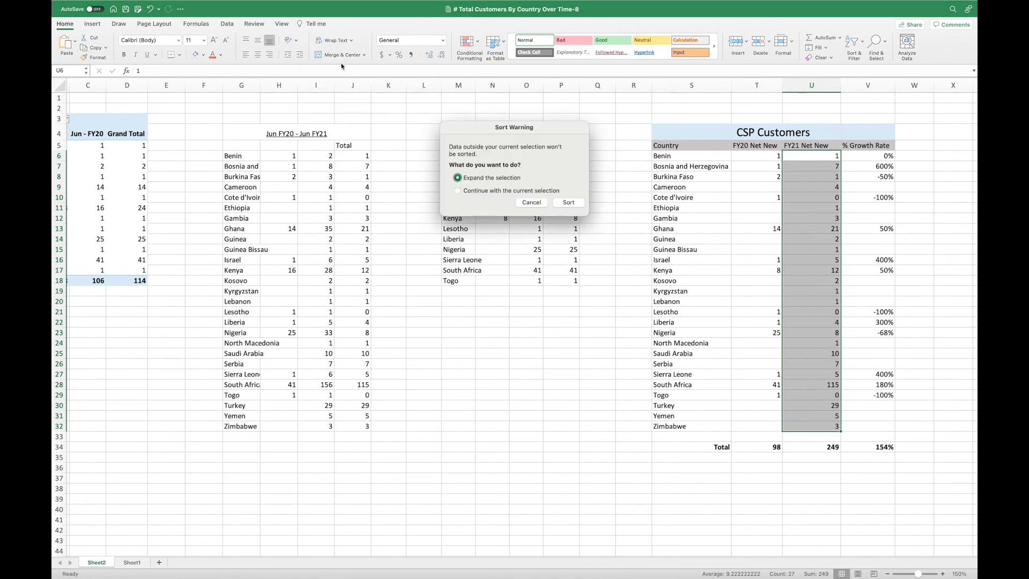
pyautogui.click(566, 202)
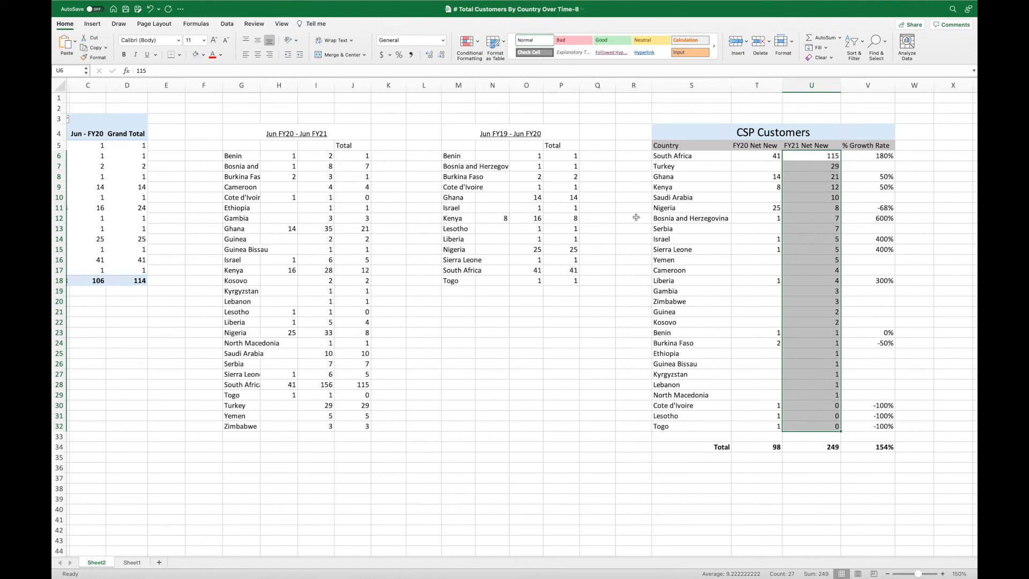
pyautogui.click(906, 210)
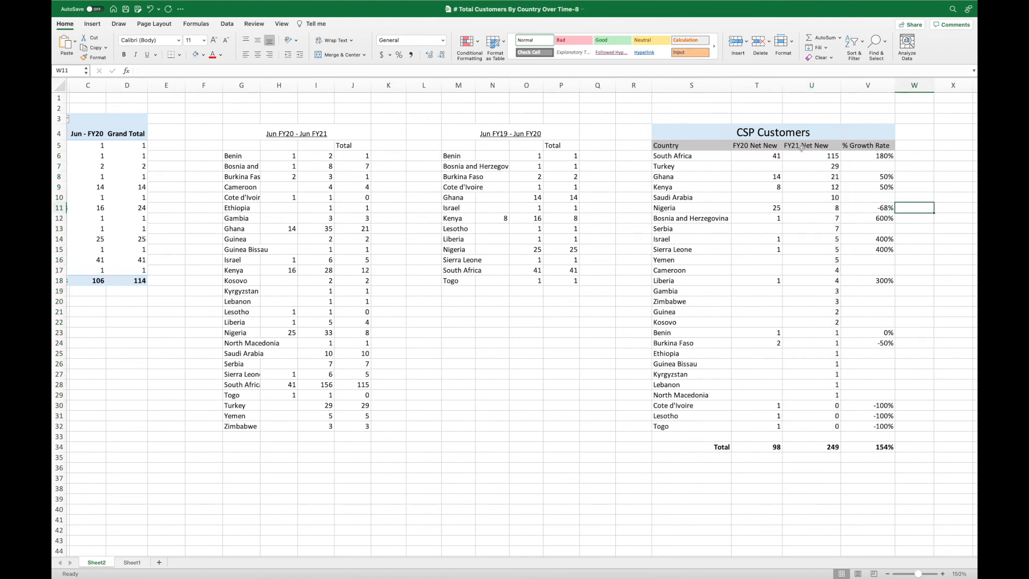